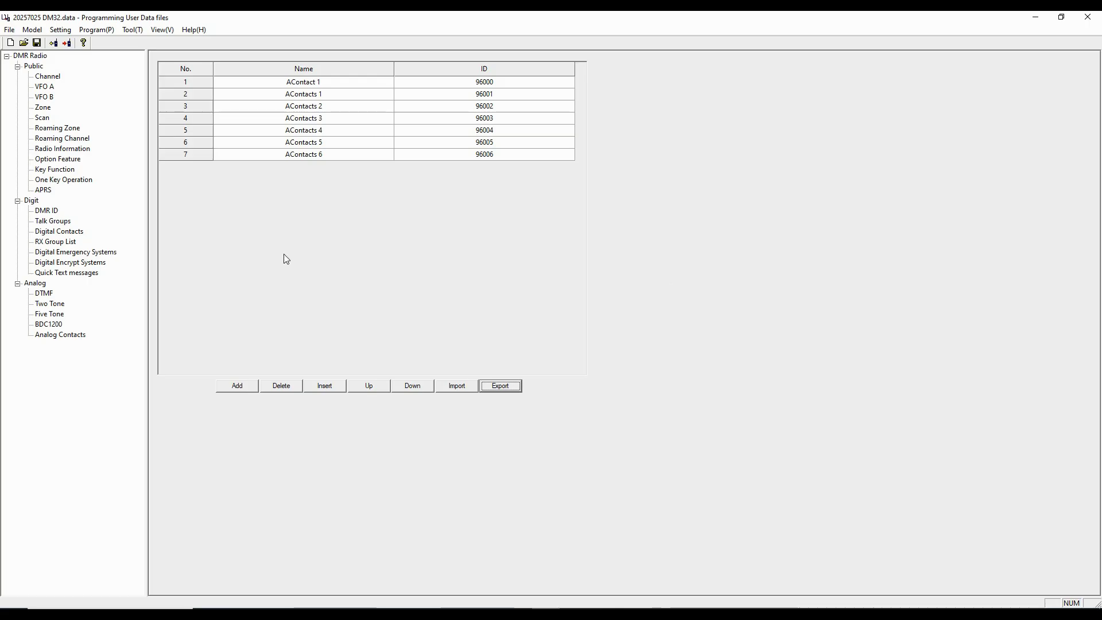
- Confirm the COM connection settings: COM type, port 3, 115200 baud
left_click(60, 29)
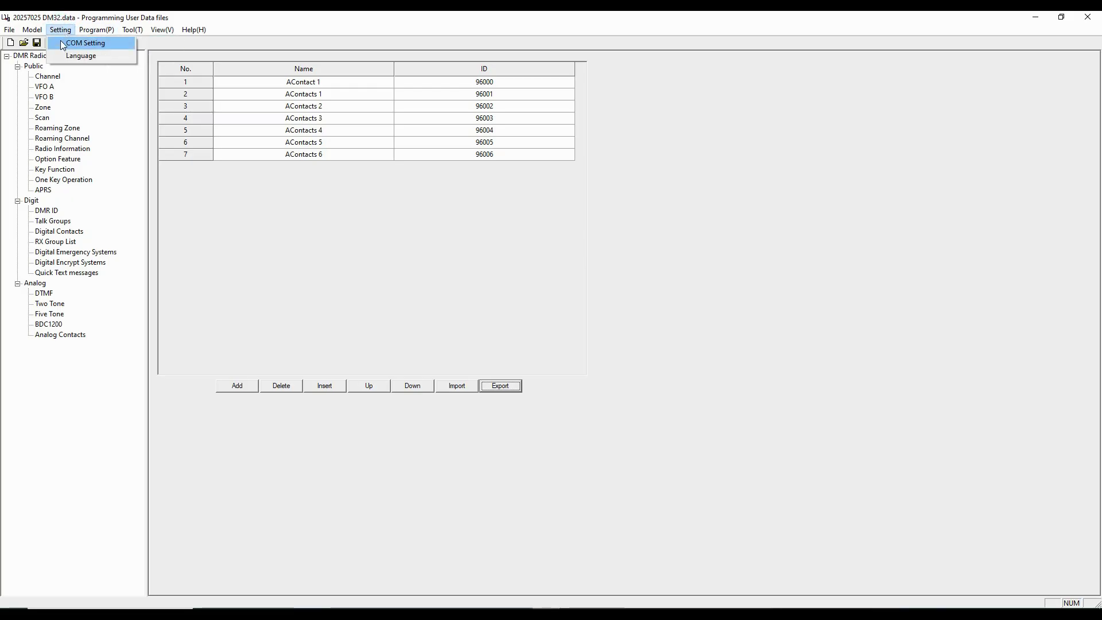
left_click(62, 42)
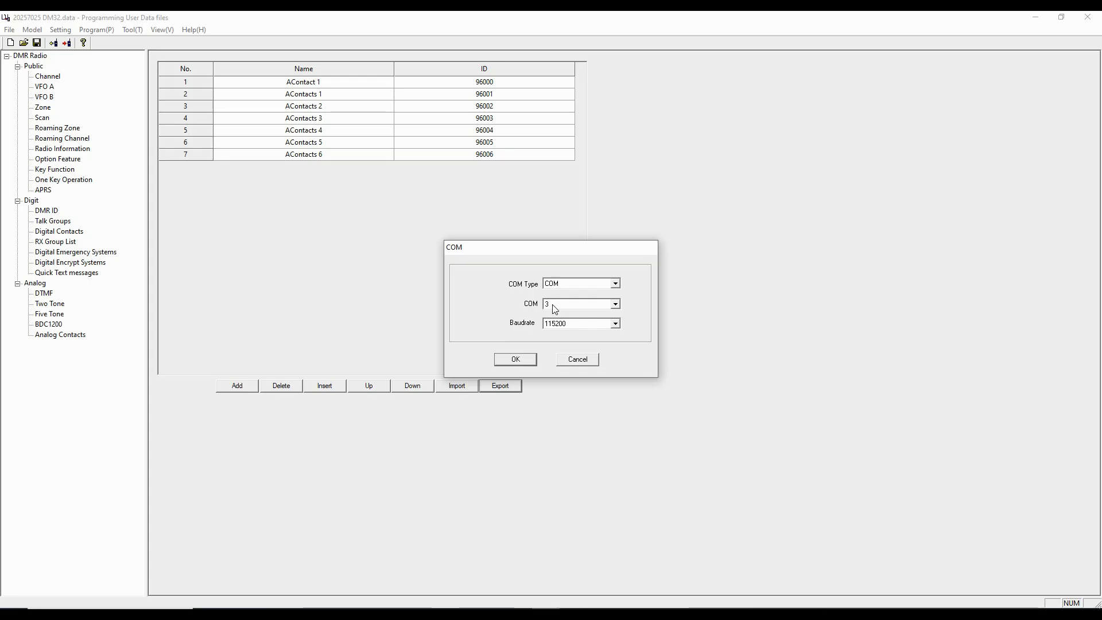
left_click(514, 360)
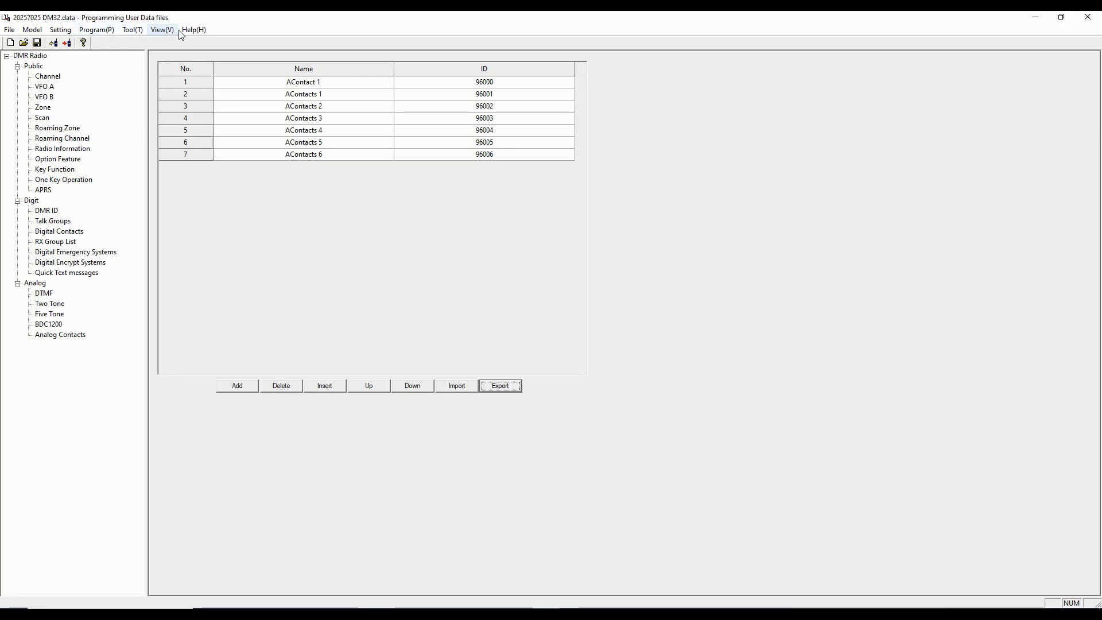
- Browse the File, Model, Tool and View menus
left_click(8, 32)
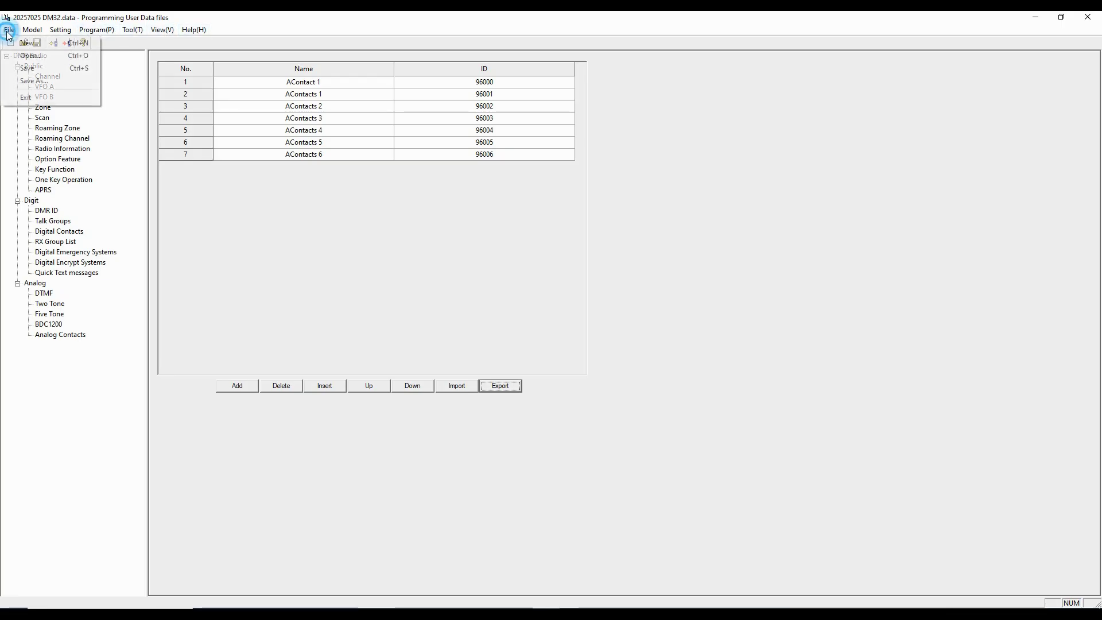
mouse_move(32, 36)
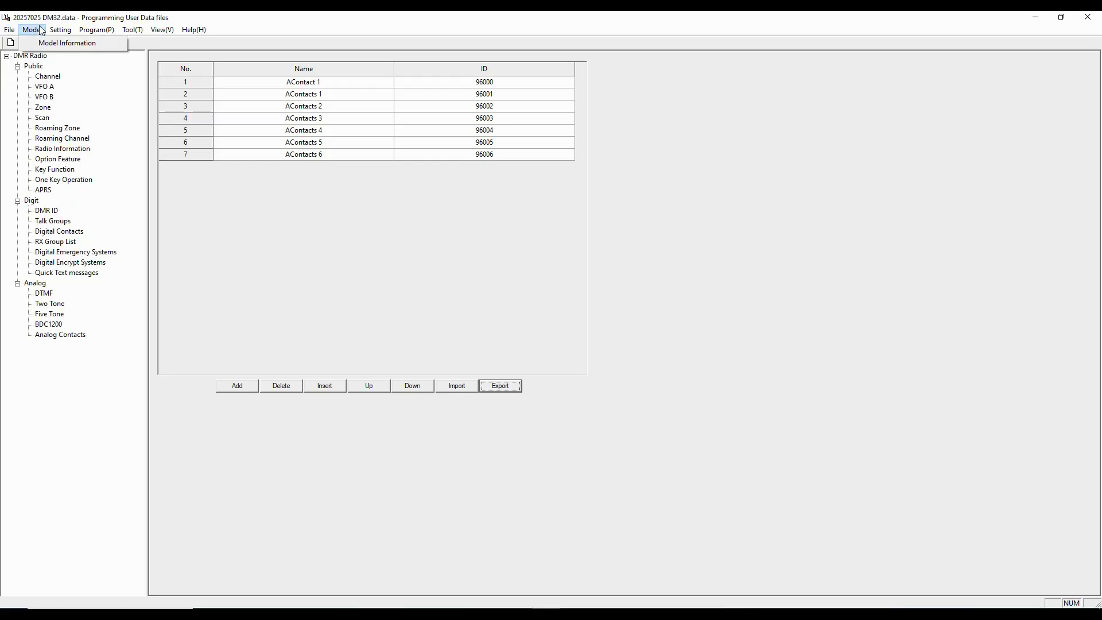
mouse_move(66, 35)
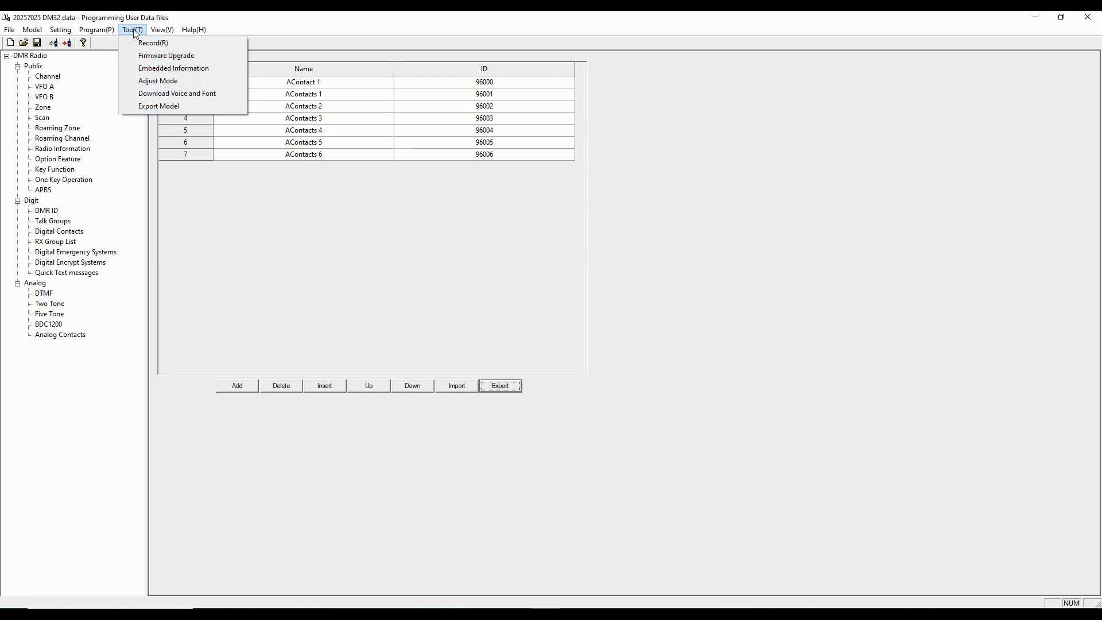
mouse_move(169, 30)
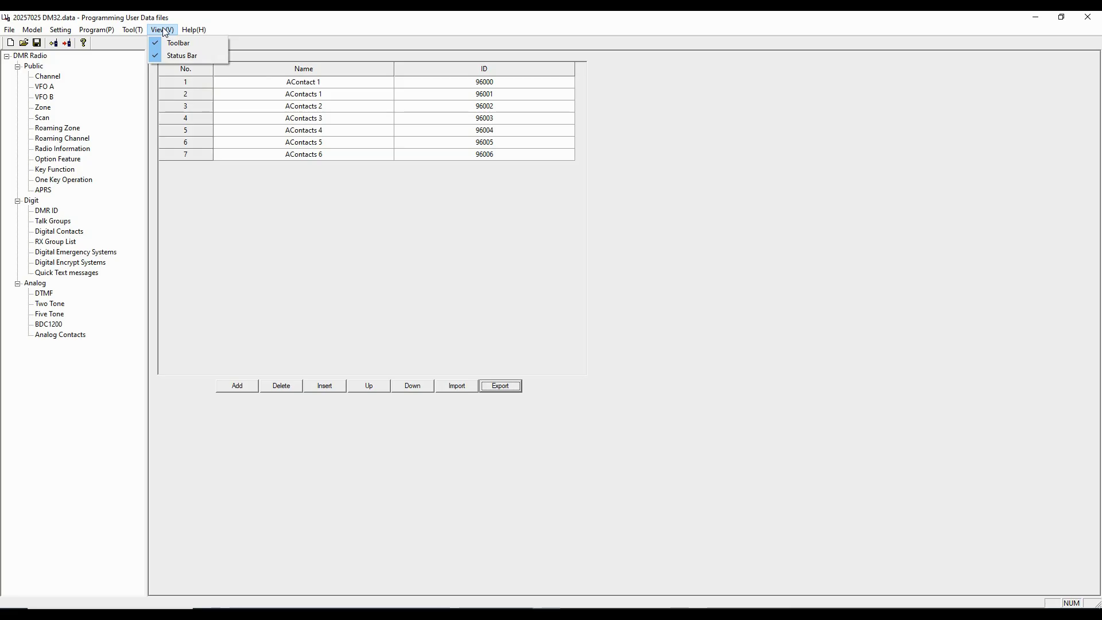
- Read the codeplug from the radio and acknowledge the 'Read successful!' message
left_click(264, 289)
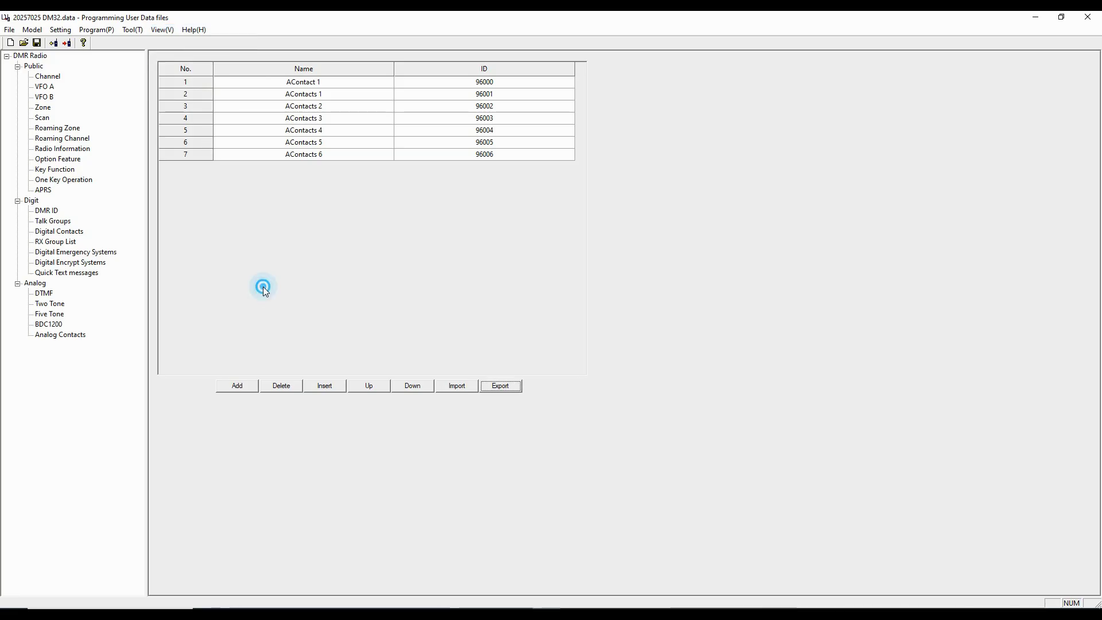
left_click(54, 44)
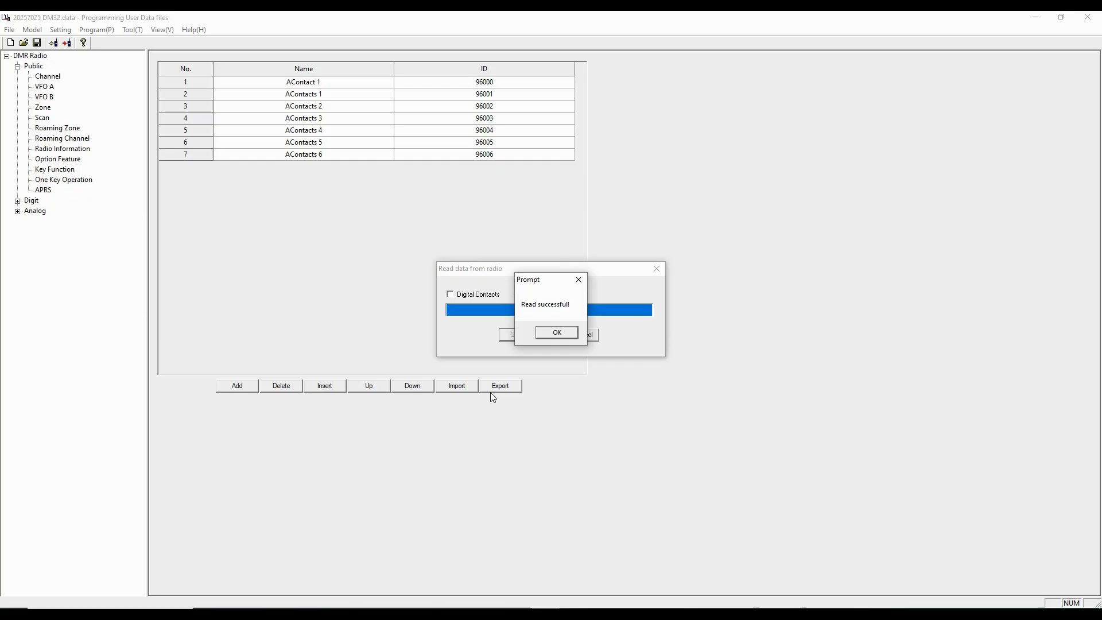
left_click(550, 334)
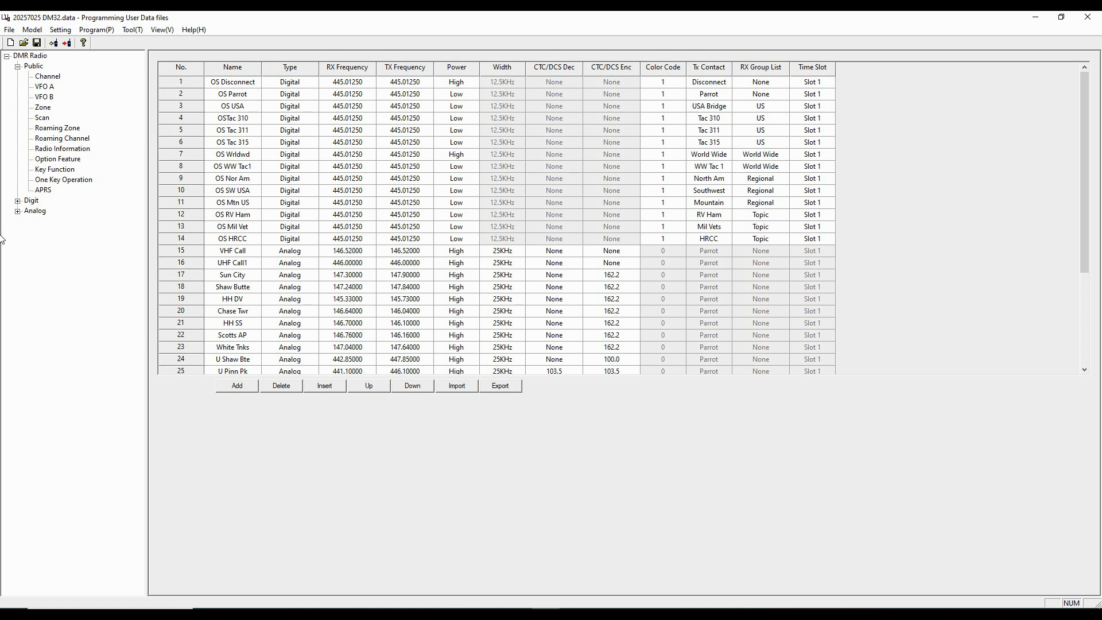
- Expand the Digit and Analog groups in the left settings tree
left_click(18, 201)
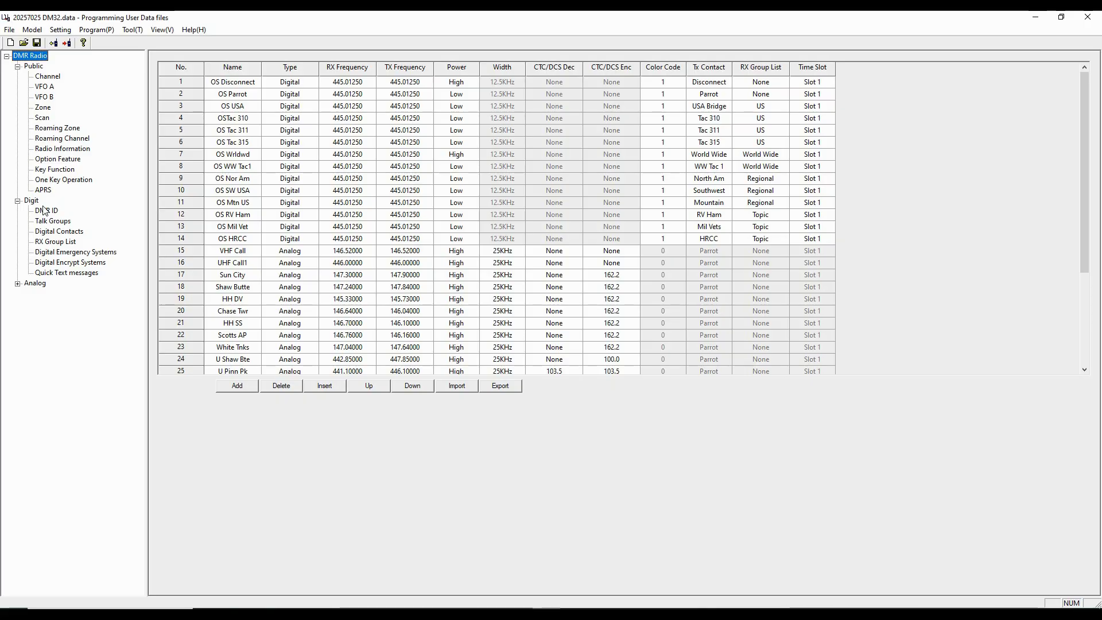
left_click(18, 283)
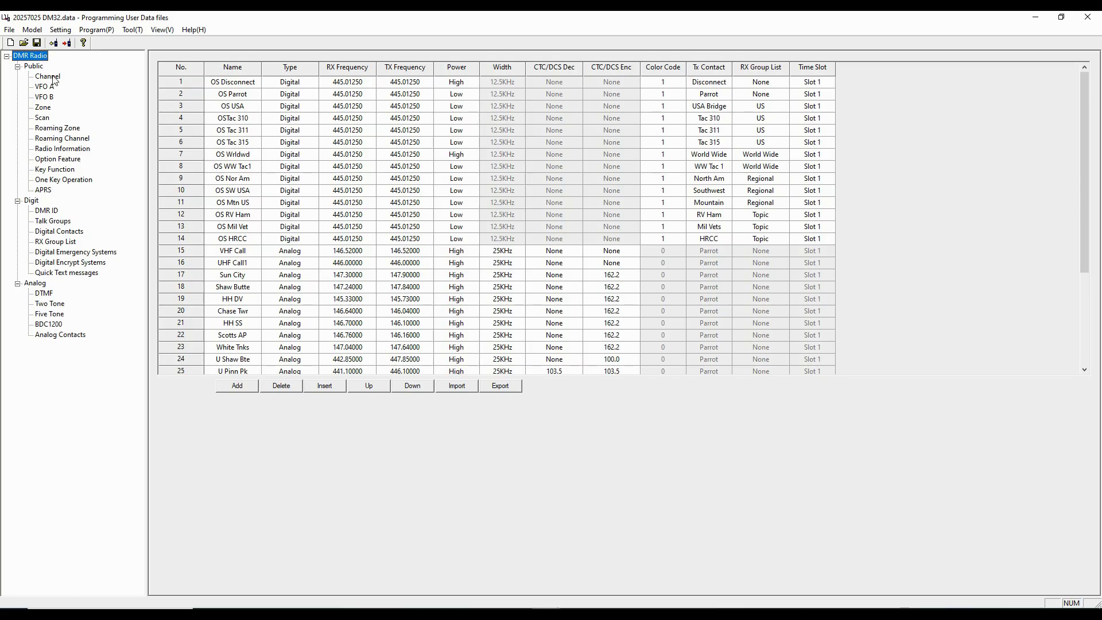
- Check the DMR ID list, then show the 16 talk groups, Disconnect (4000) to World Wide (91)
left_click(41, 213)
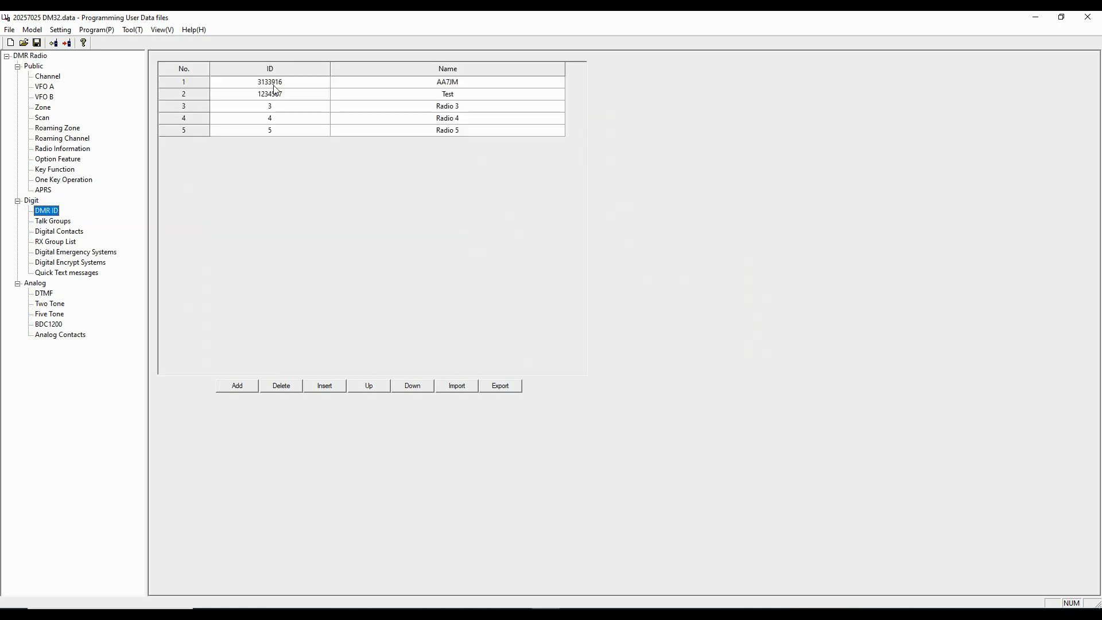
left_click(53, 222)
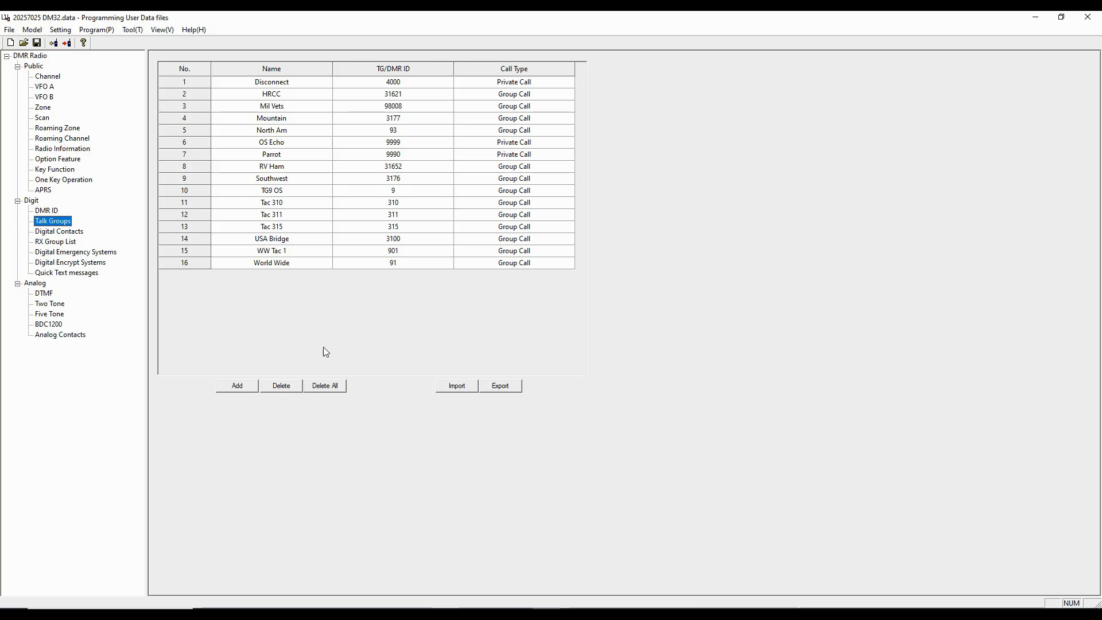
- Show the Digital Contacts page with its single Test private-call contact
left_click(67, 232)
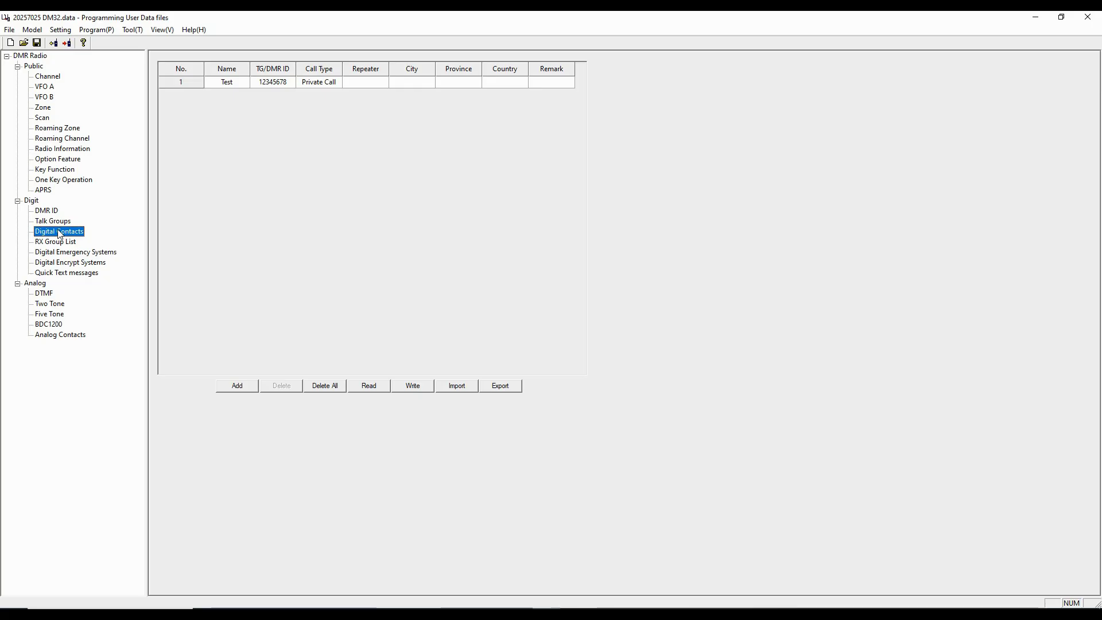
- Show the RX Group List page and open the US group to inspect its members
left_click(55, 242)
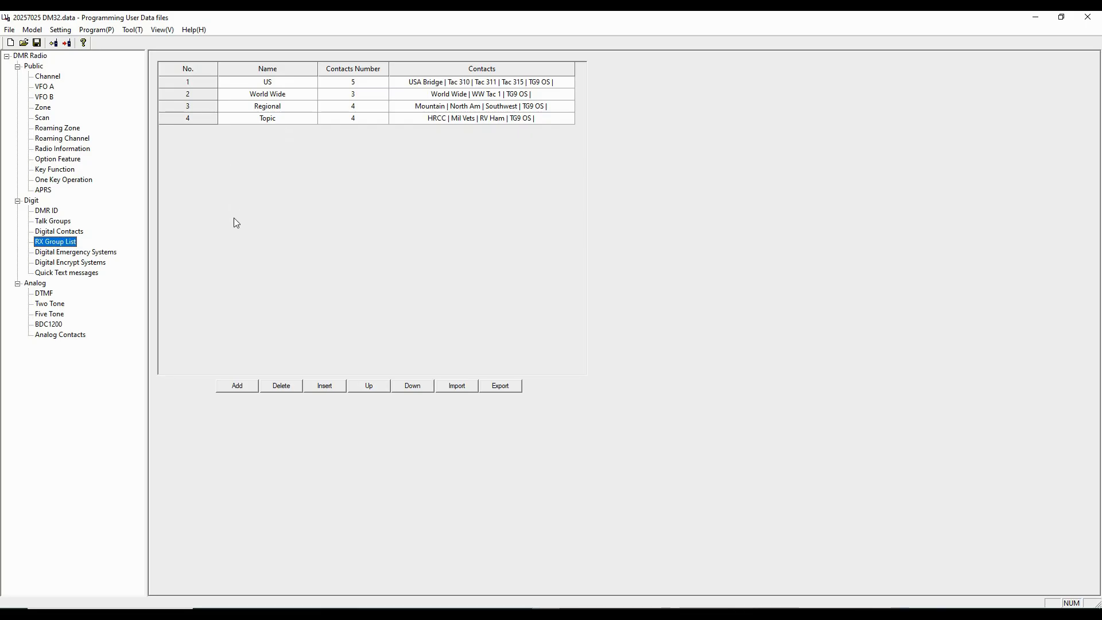
double_click(267, 82)
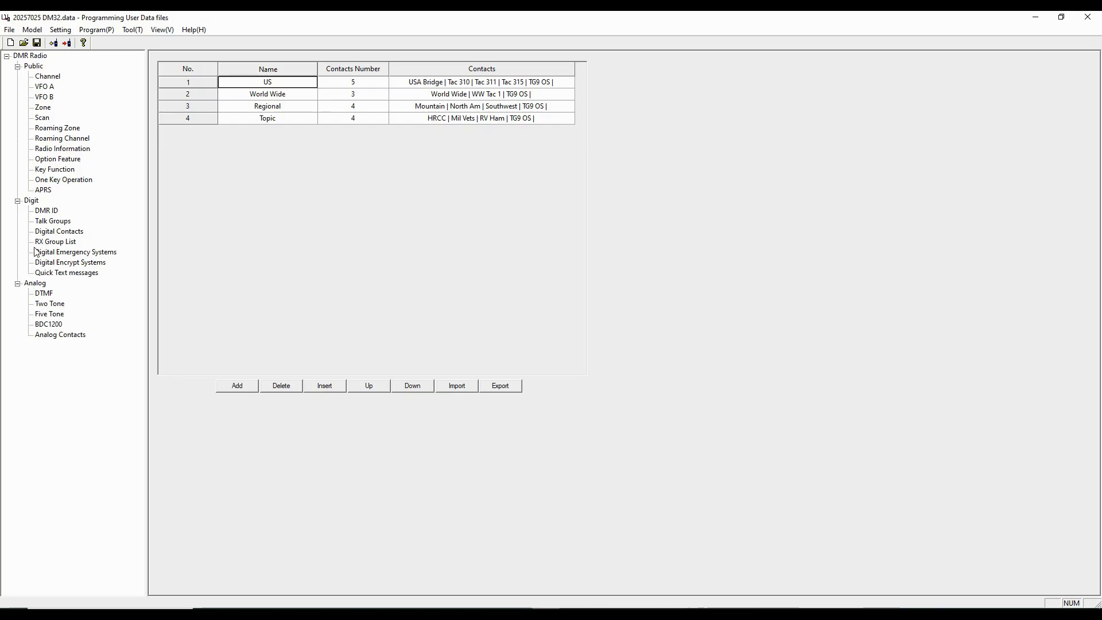
- Return to the Channel page and scroll through the digital and analog channels
left_click(59, 80)
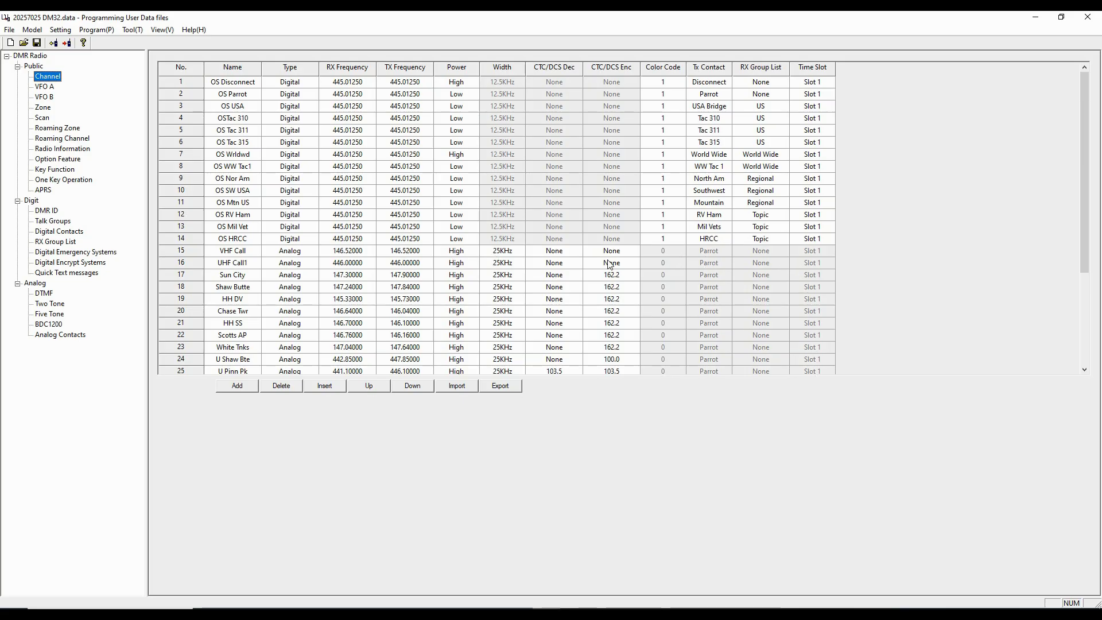
scroll(534, 290, "down", 4)
scroll(533, 290, "up", 4)
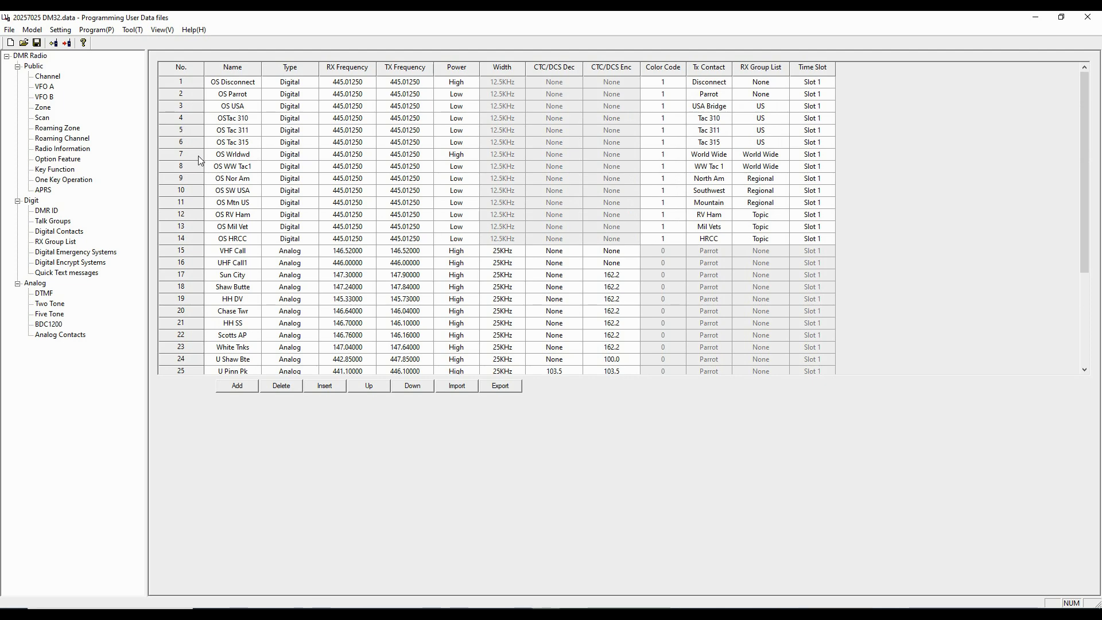
double_click(181, 82)
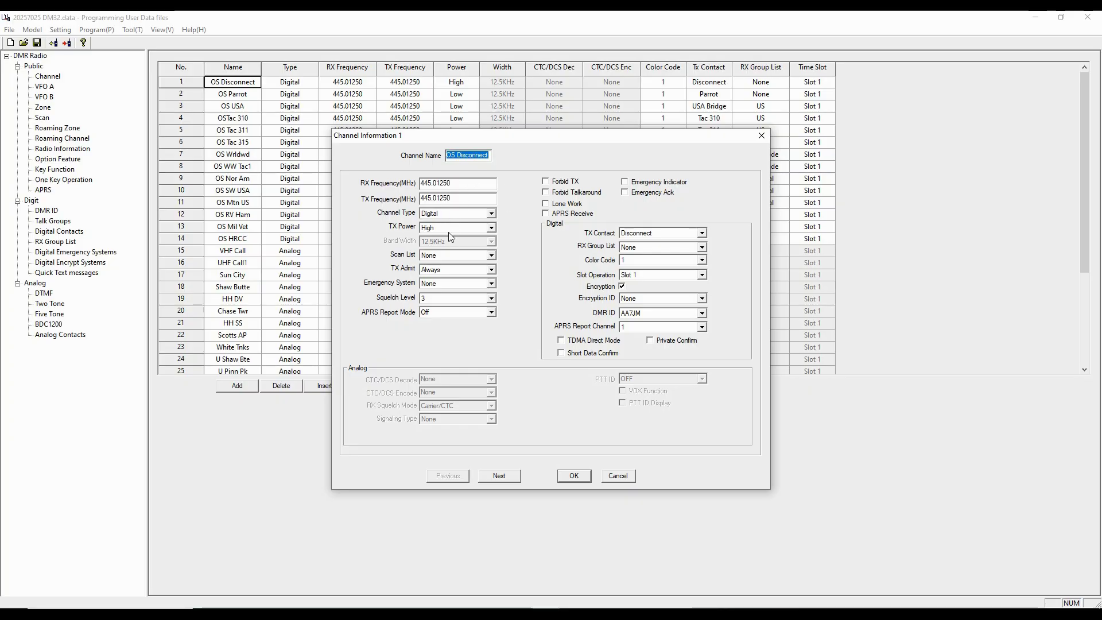
left_click(491, 228)
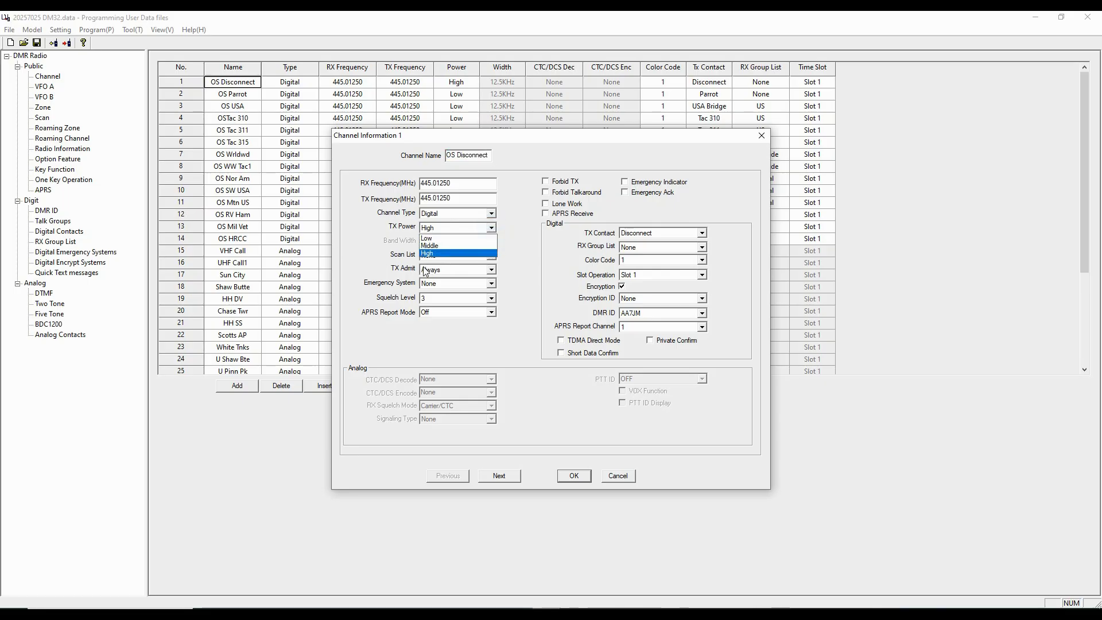
left_click(427, 238)
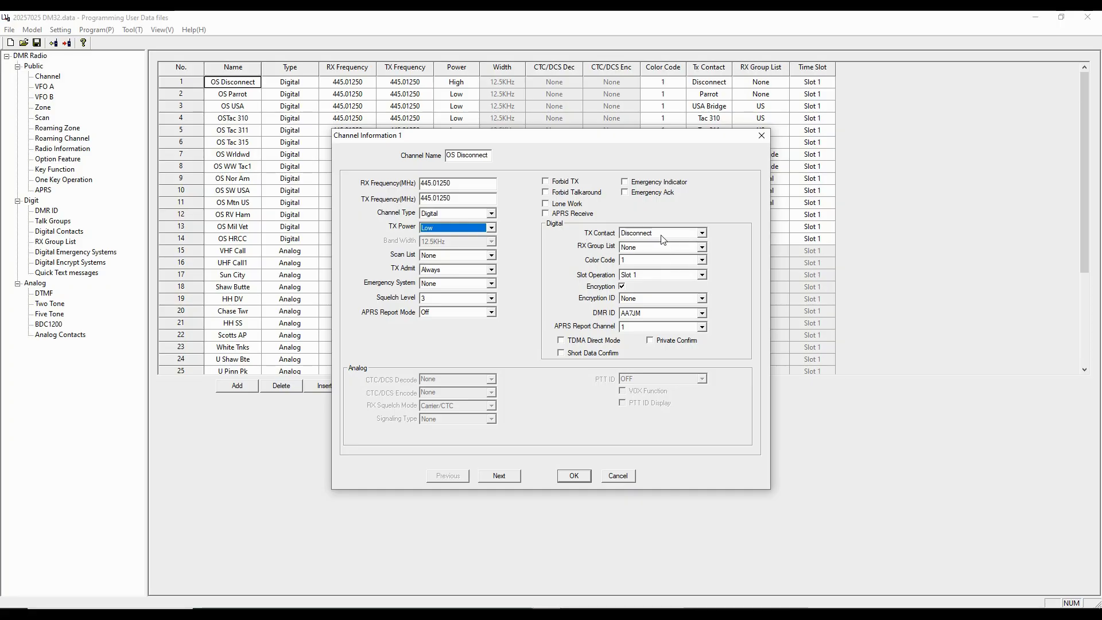
left_click(701, 232)
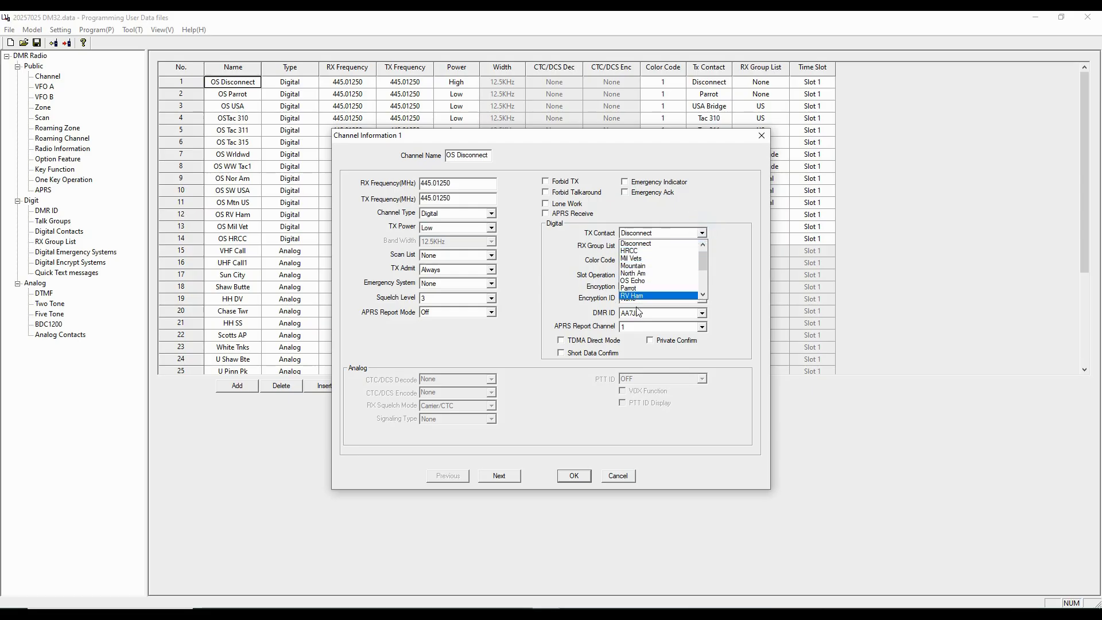
left_click(61, 221)
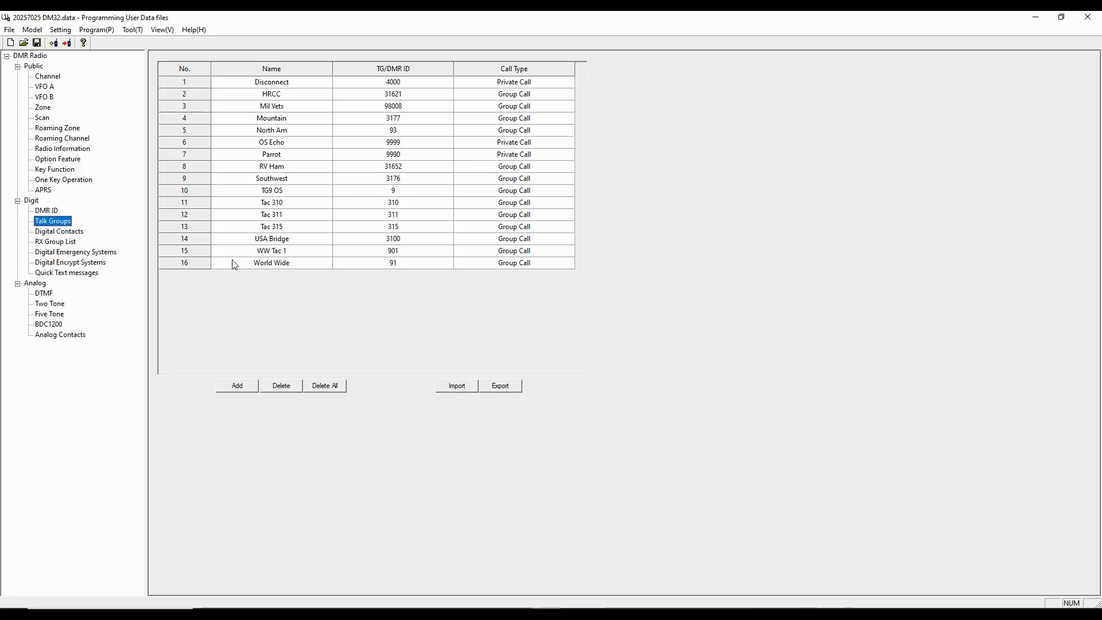
left_click(49, 77)
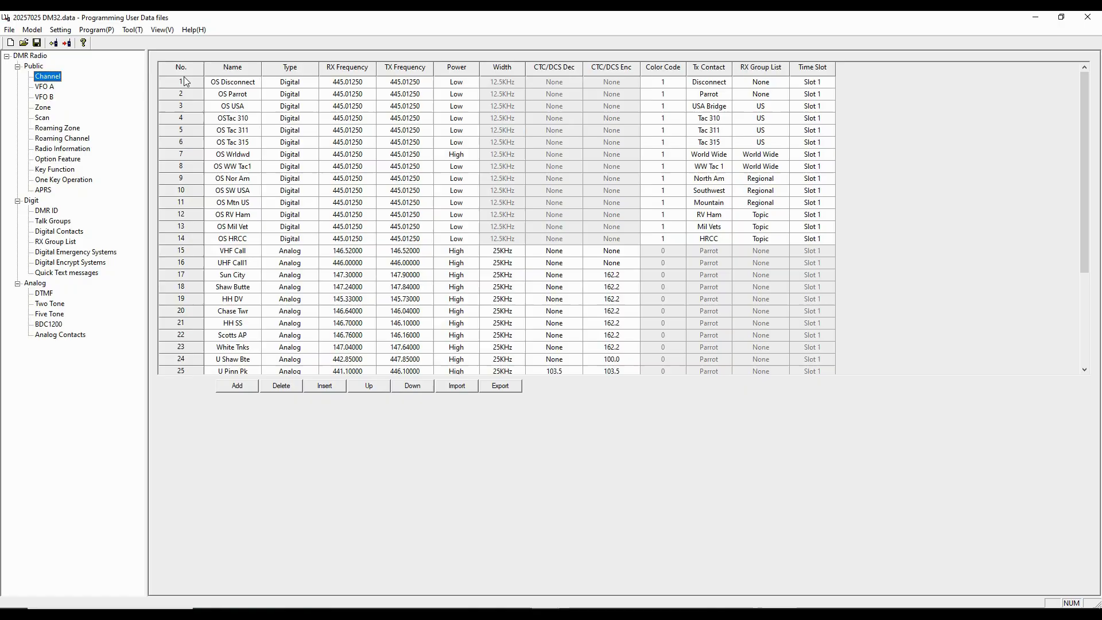
double_click(179, 81)
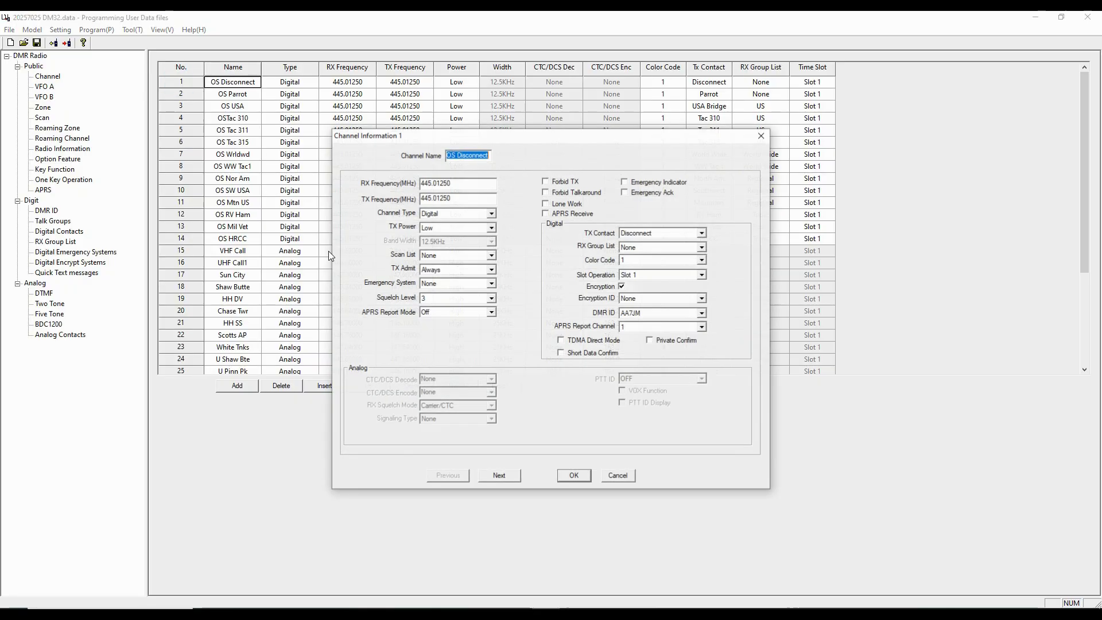
left_click(701, 233)
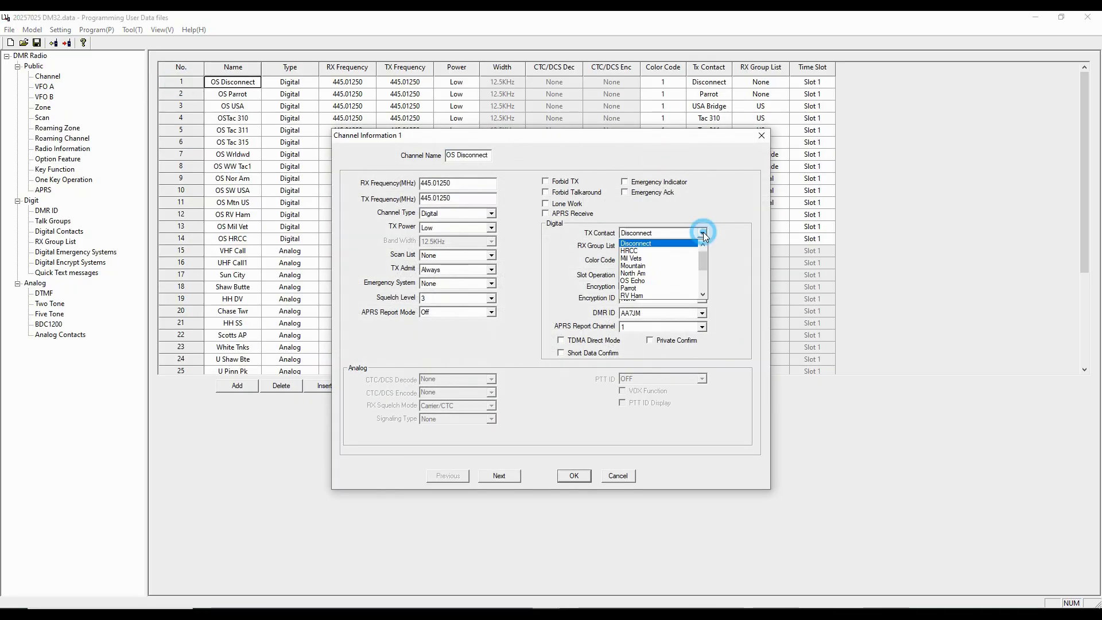
scroll(642, 264, "down", 5)
scroll(641, 264, "up", 6)
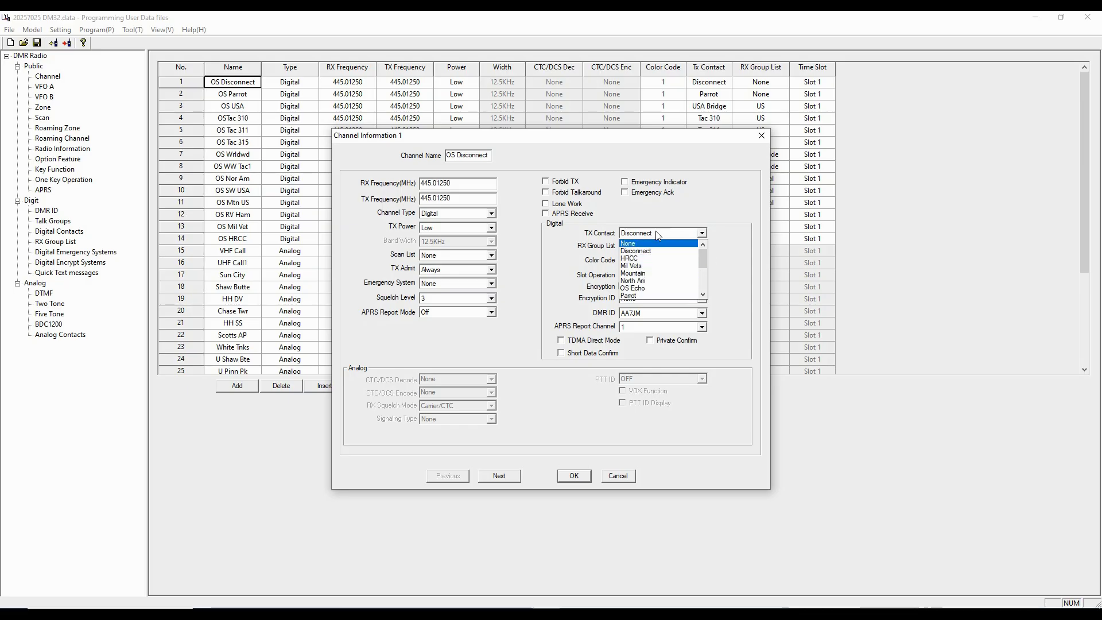
left_click(536, 275)
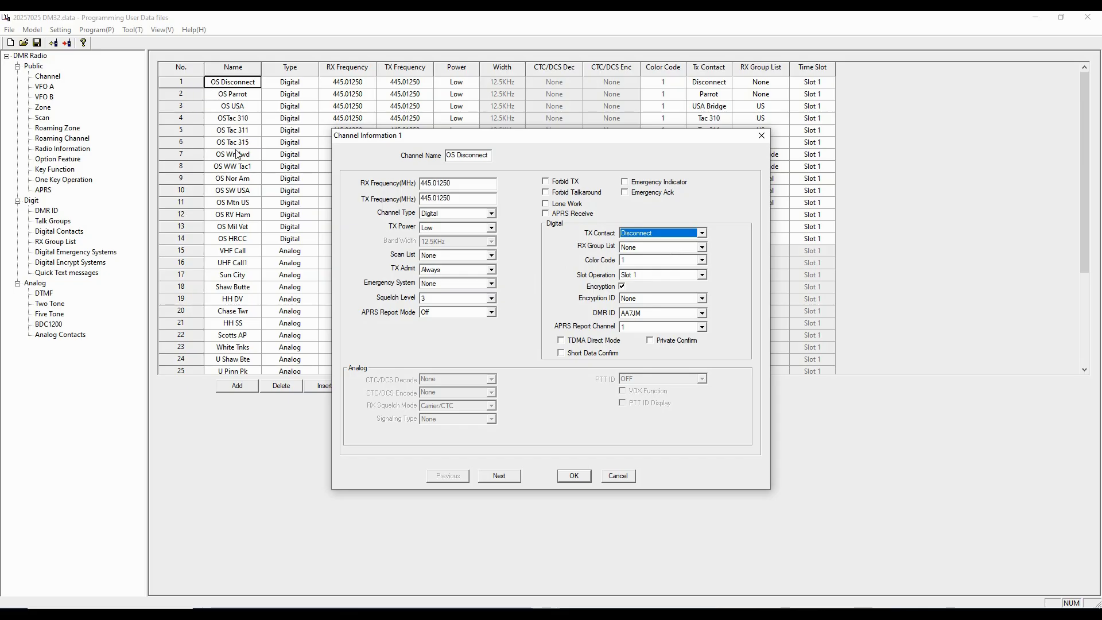
left_click(618, 477)
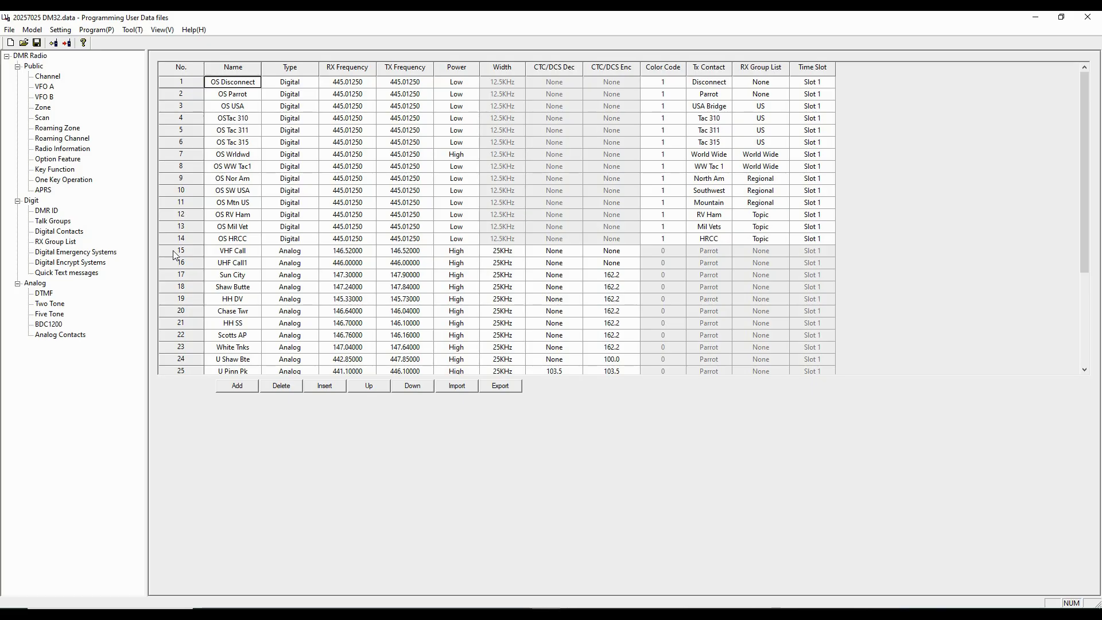
double_click(183, 290)
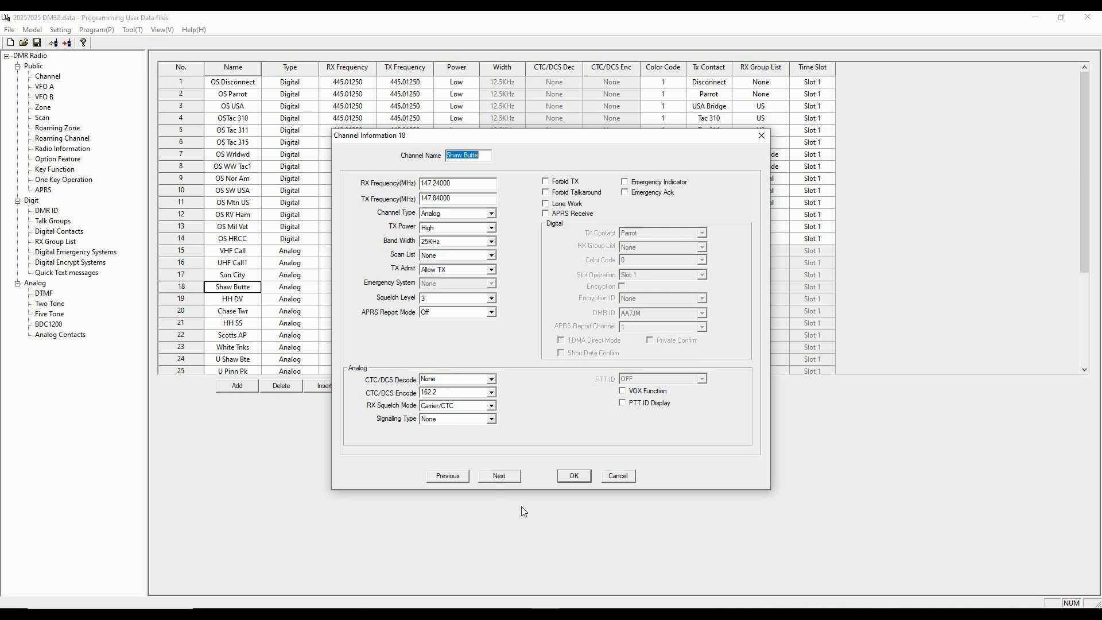
left_click(499, 476)
key("Escape")
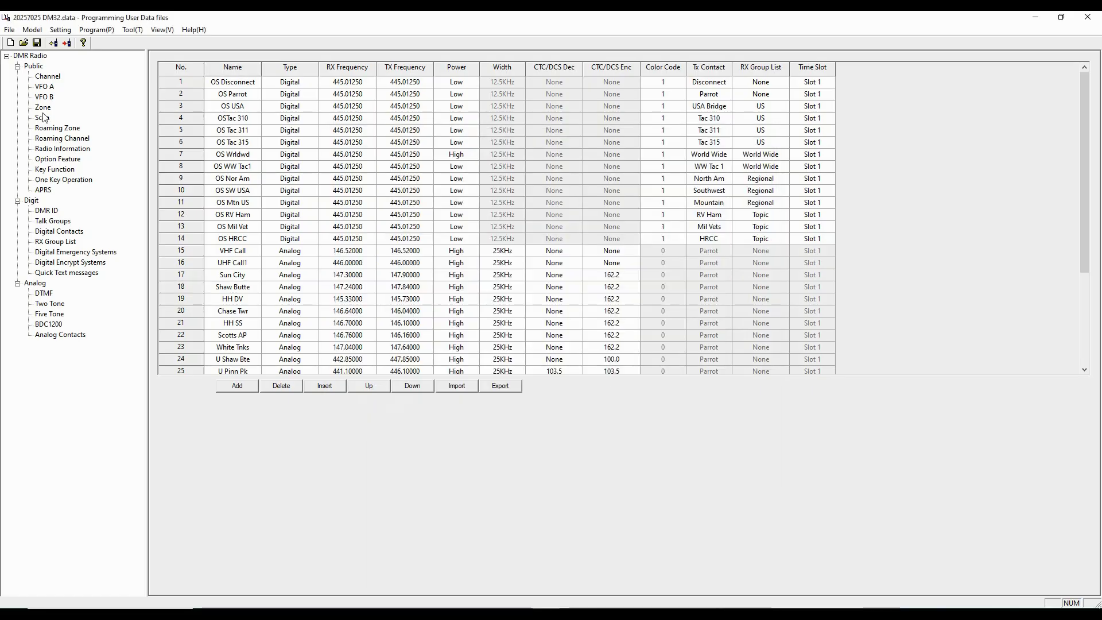
- Inspect the Open Spot zone's members, OS Disconnect through OS HRCC, and close it unchanged
left_click(44, 108)
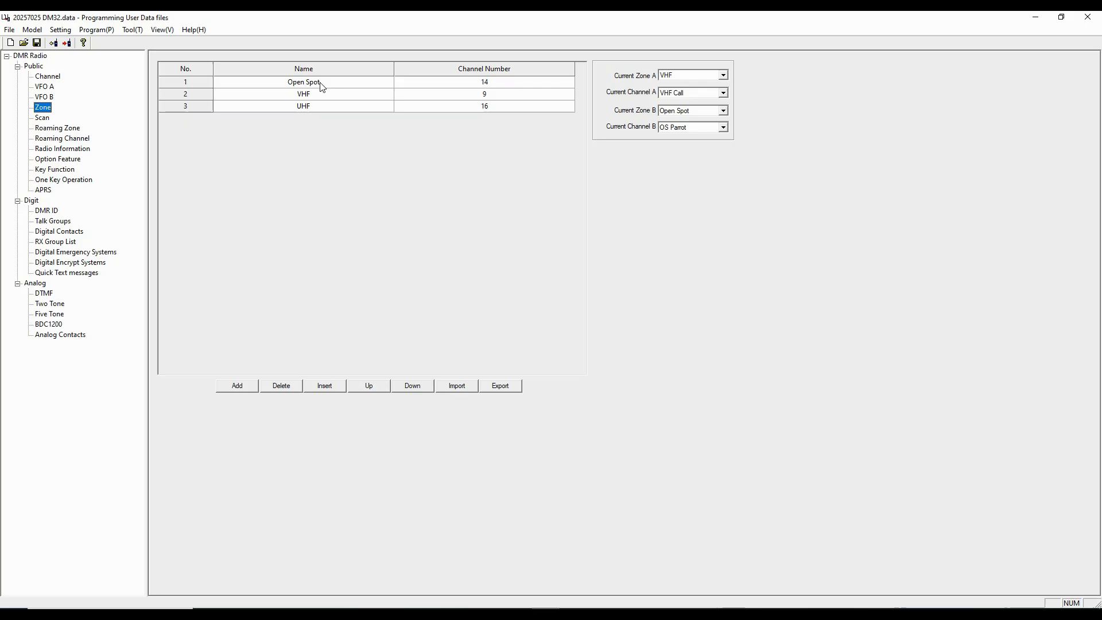
double_click(191, 83)
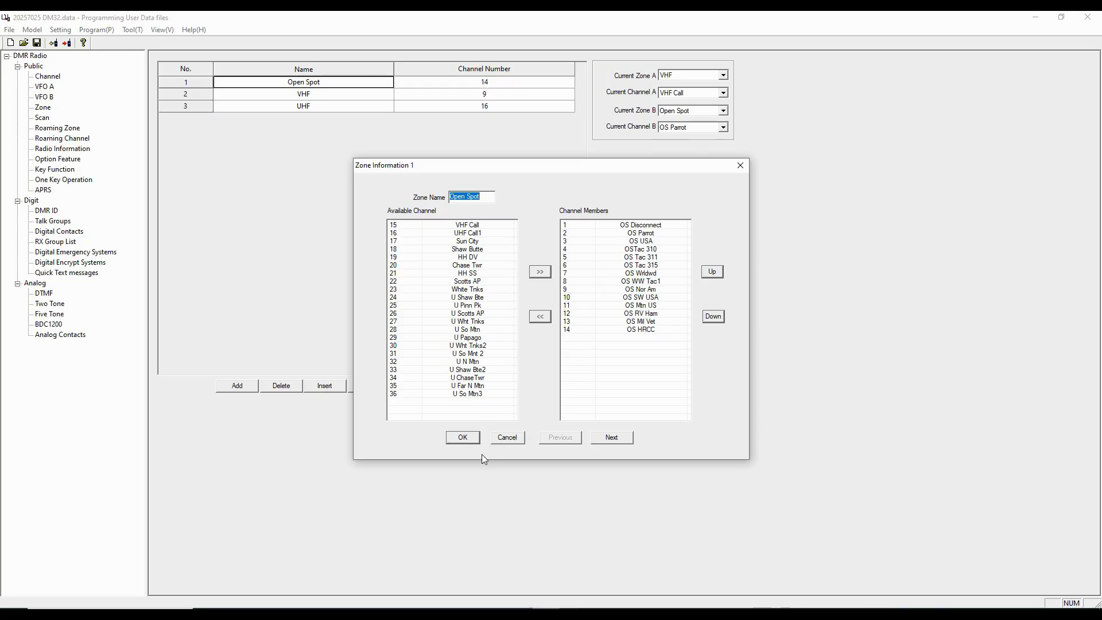
left_click(513, 440)
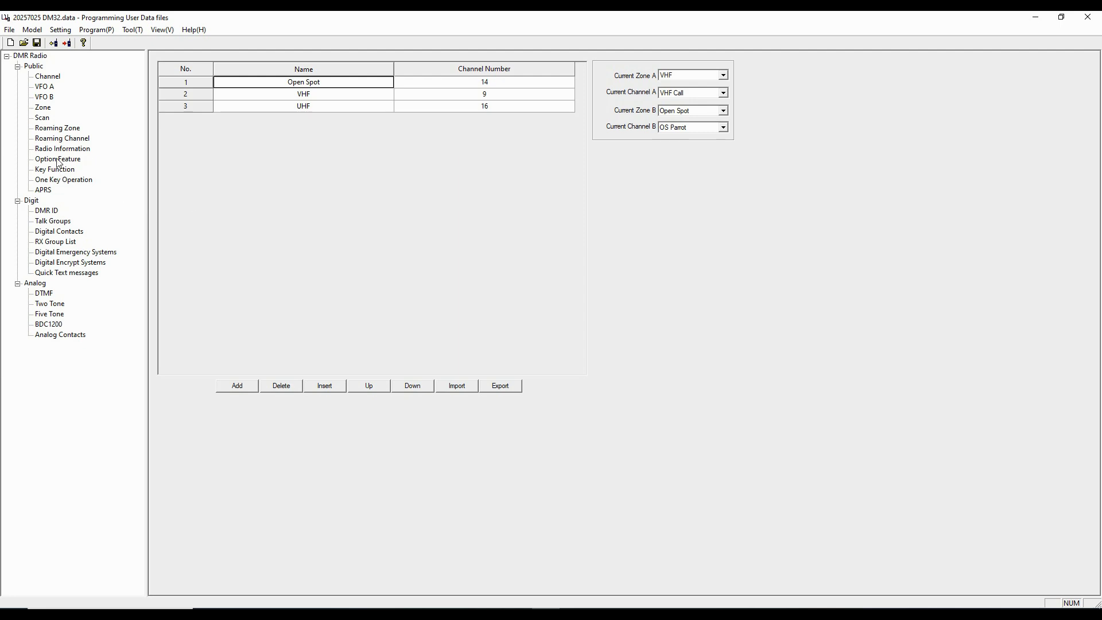
- Review Optional Features' Alert Tone, Display (White standby colour) and GPS tabs
double_click(57, 160)
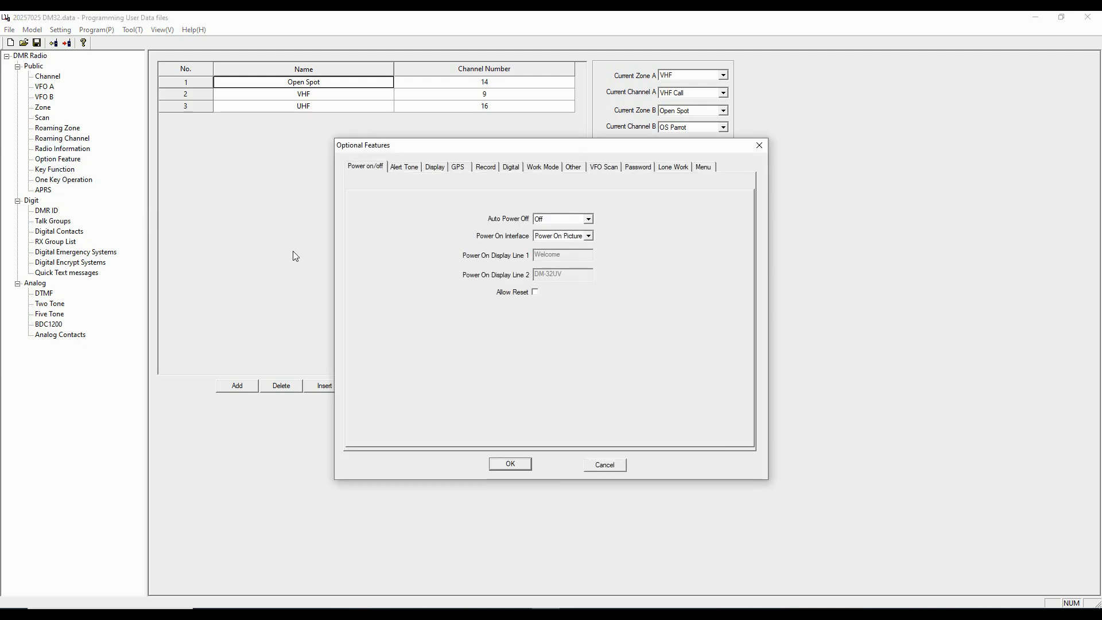
left_click(416, 169)
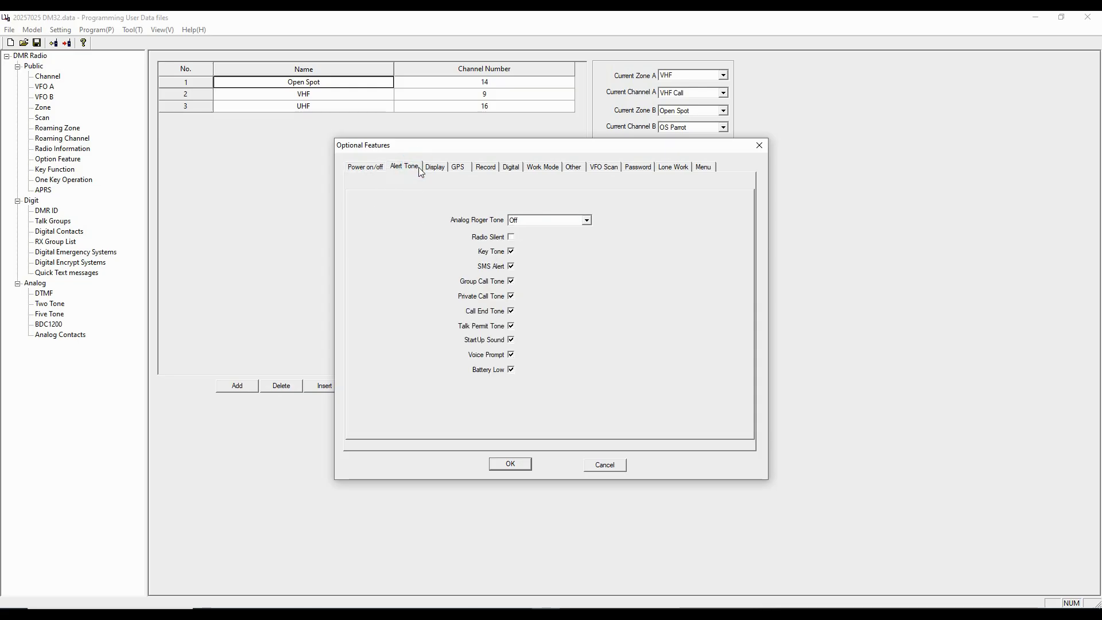
left_click(435, 166)
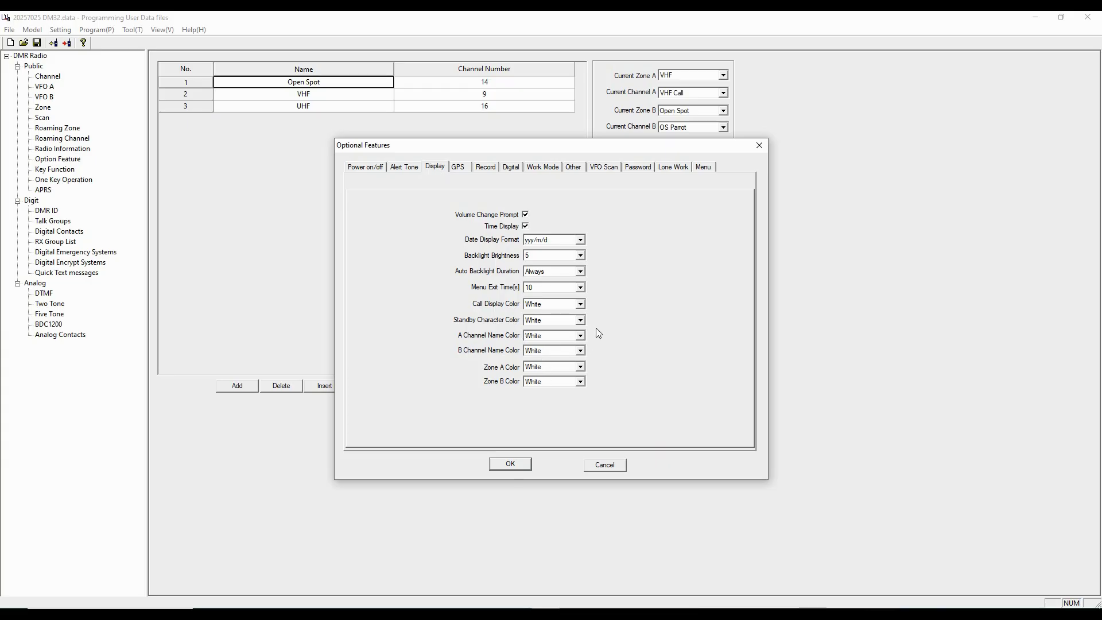
left_click(581, 320)
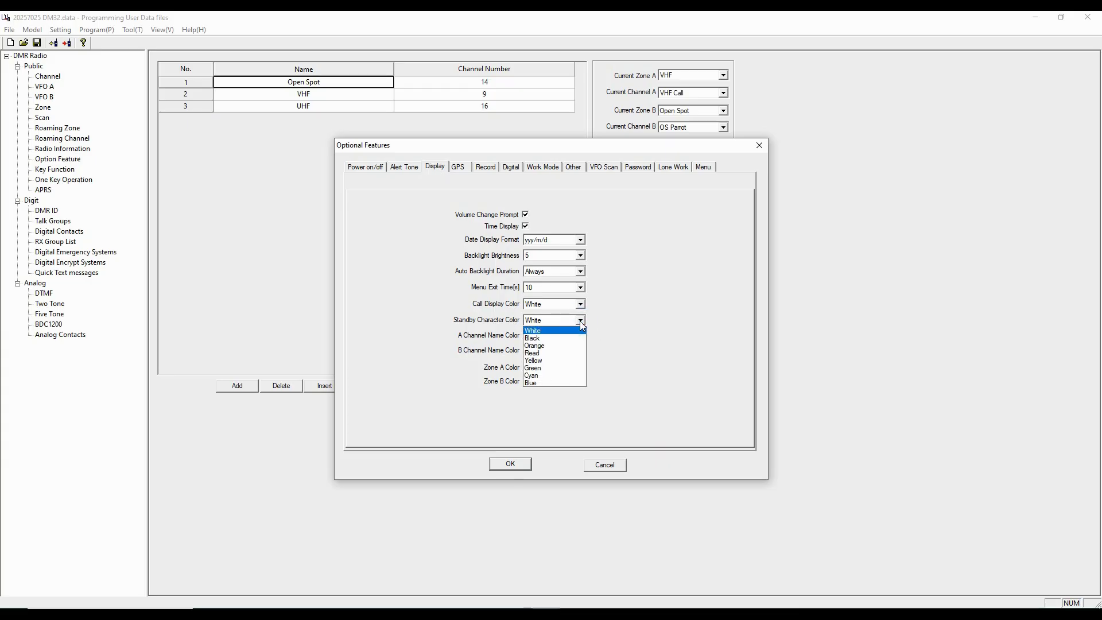
left_click(581, 321)
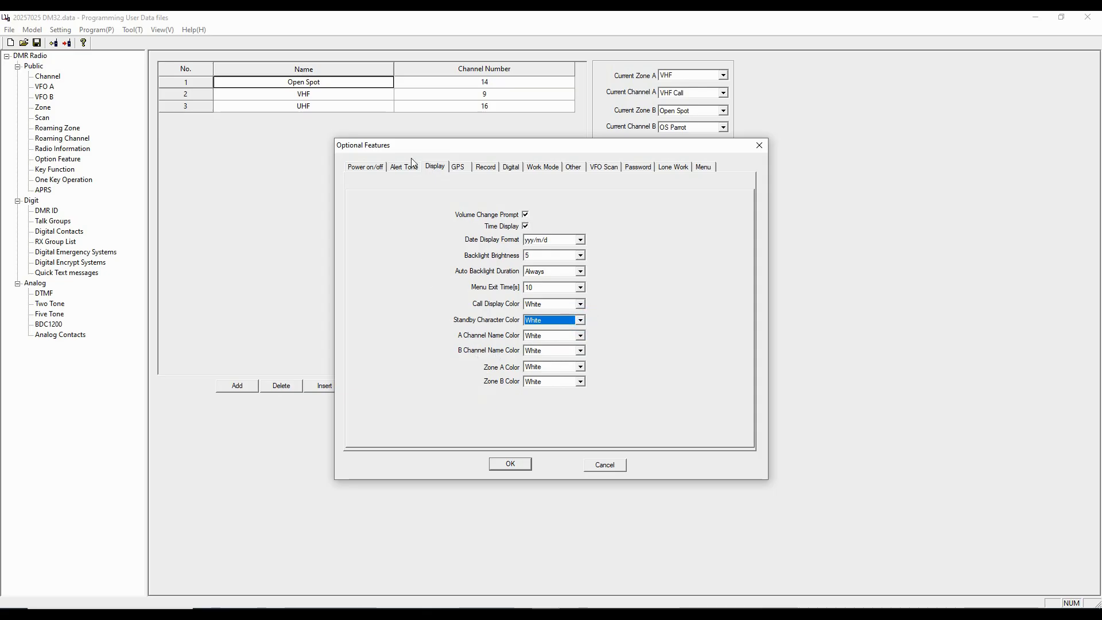
left_click(458, 168)
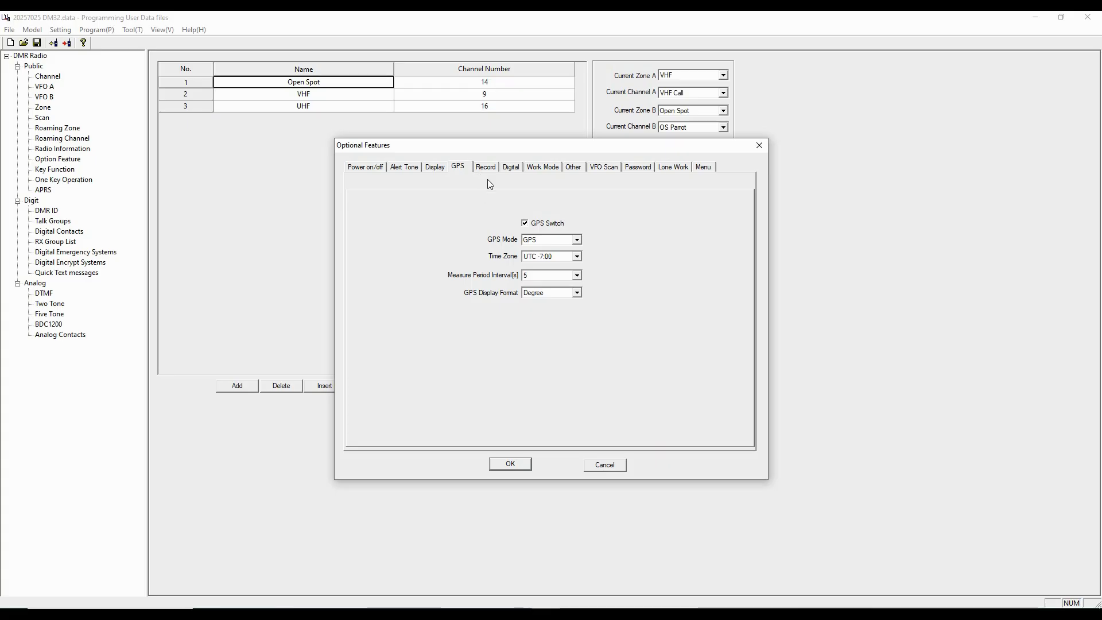
- Review the Work Mode and Menu tabs, then cancel Optional Features without changes
left_click(542, 166)
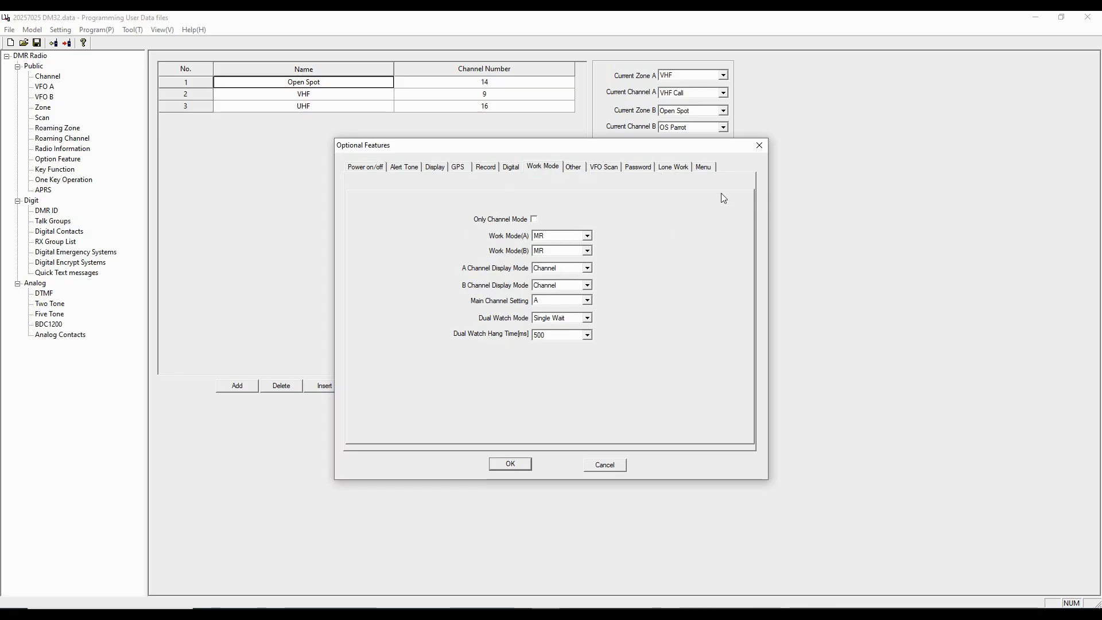
left_click(701, 167)
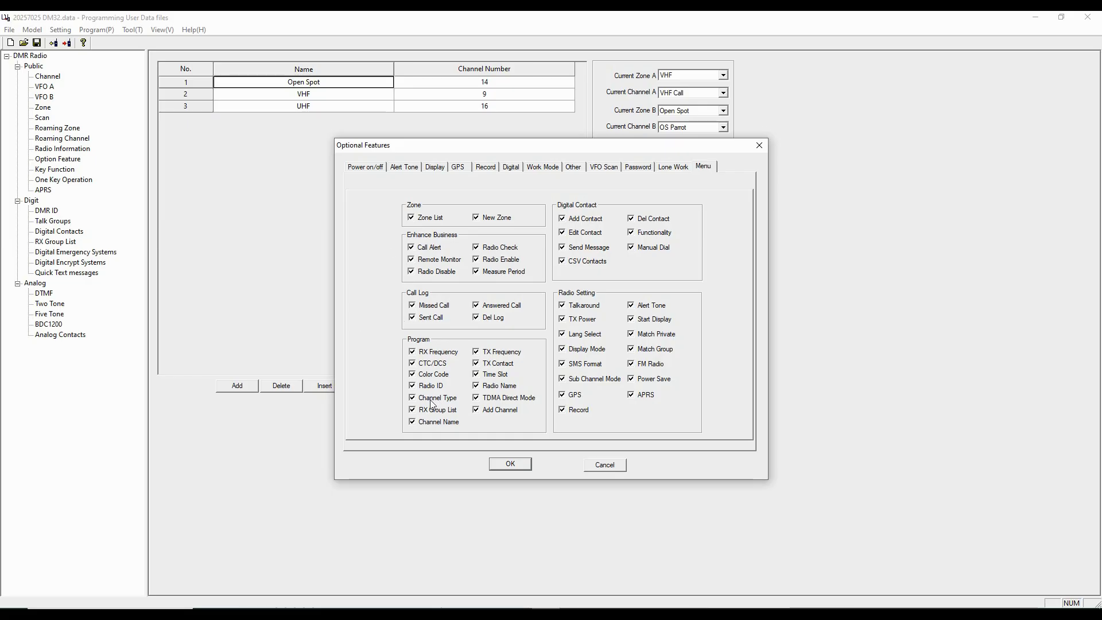
left_click(605, 465)
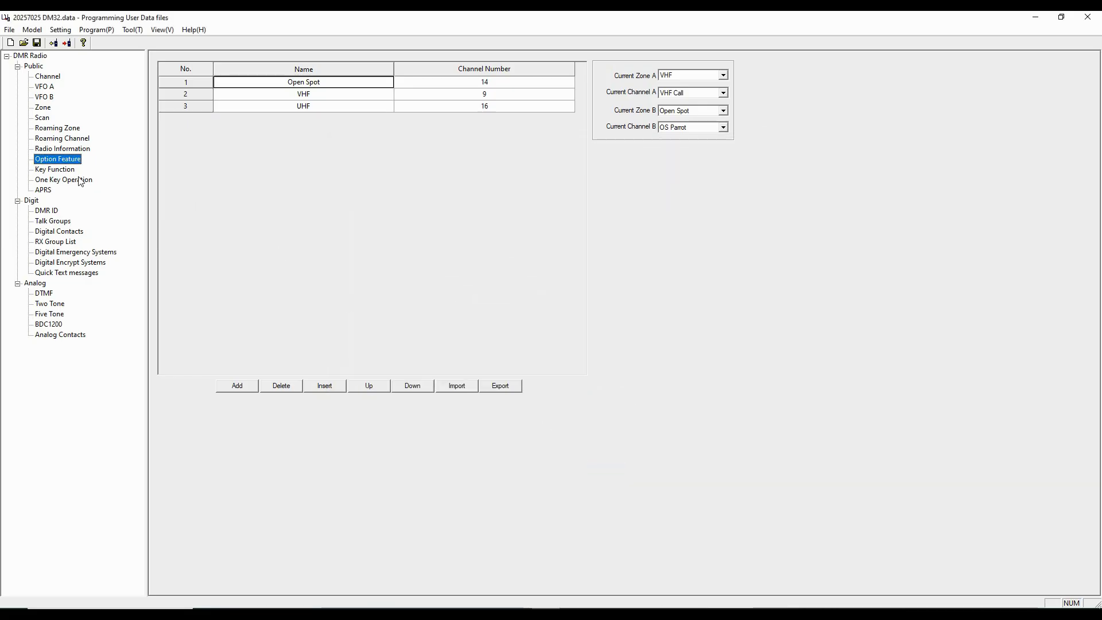
left_click(60, 171)
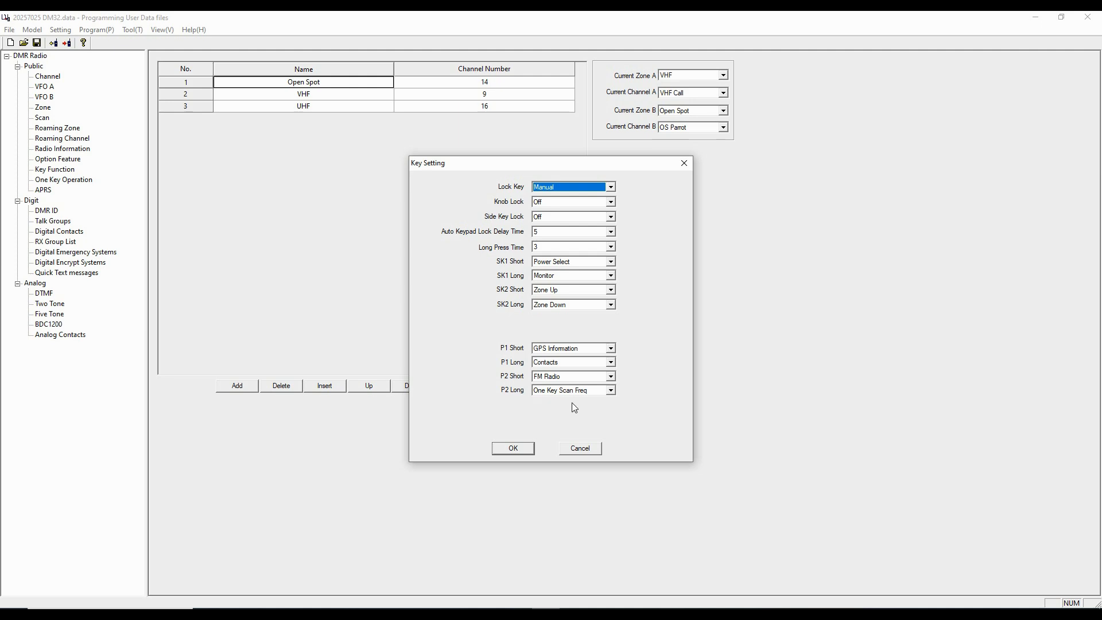
left_click(610, 393)
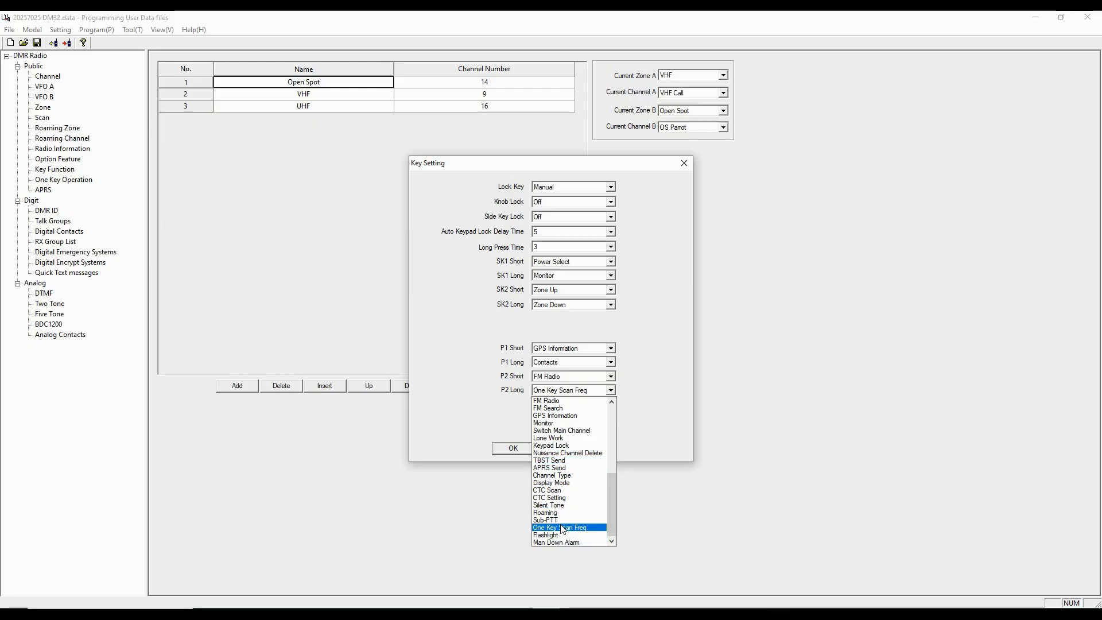
scroll(563, 514, "up", 7)
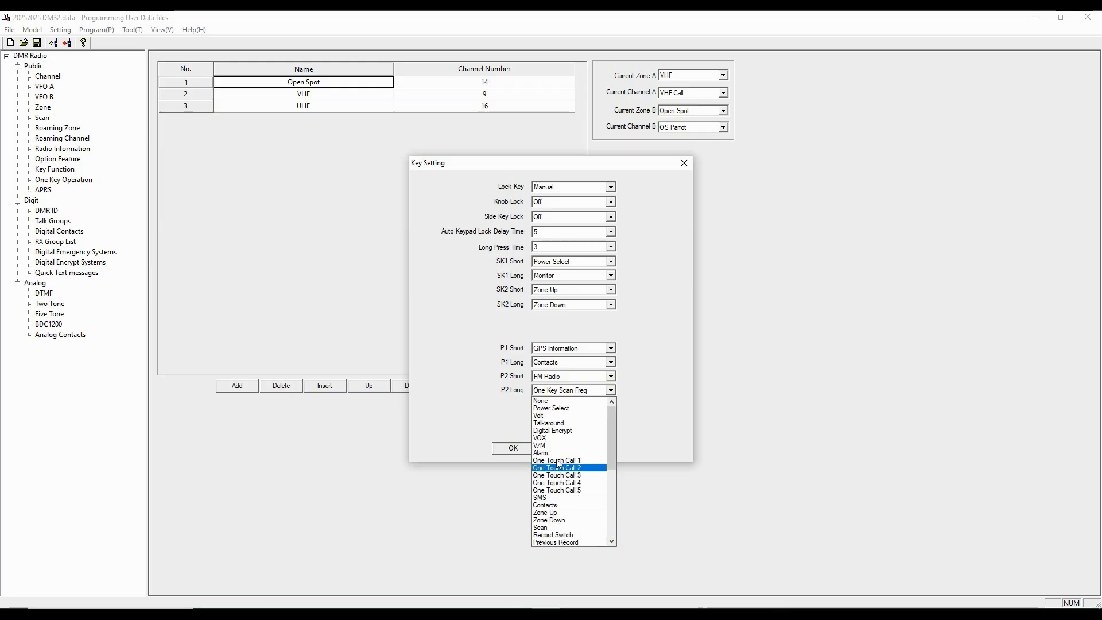
scroll(552, 471, "down", 7)
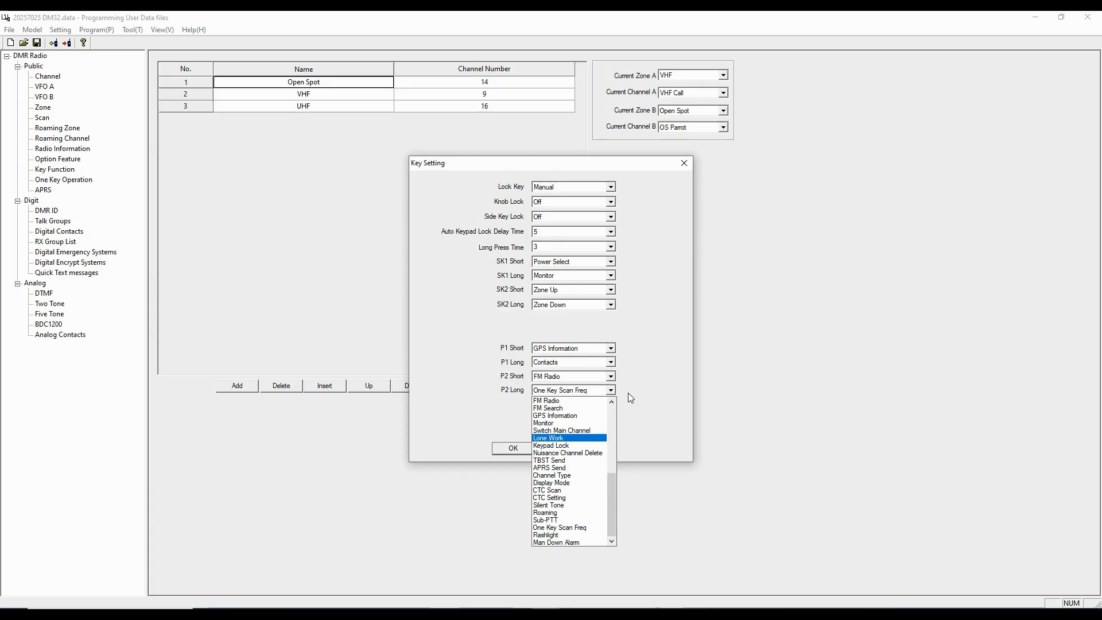
left_click(645, 402)
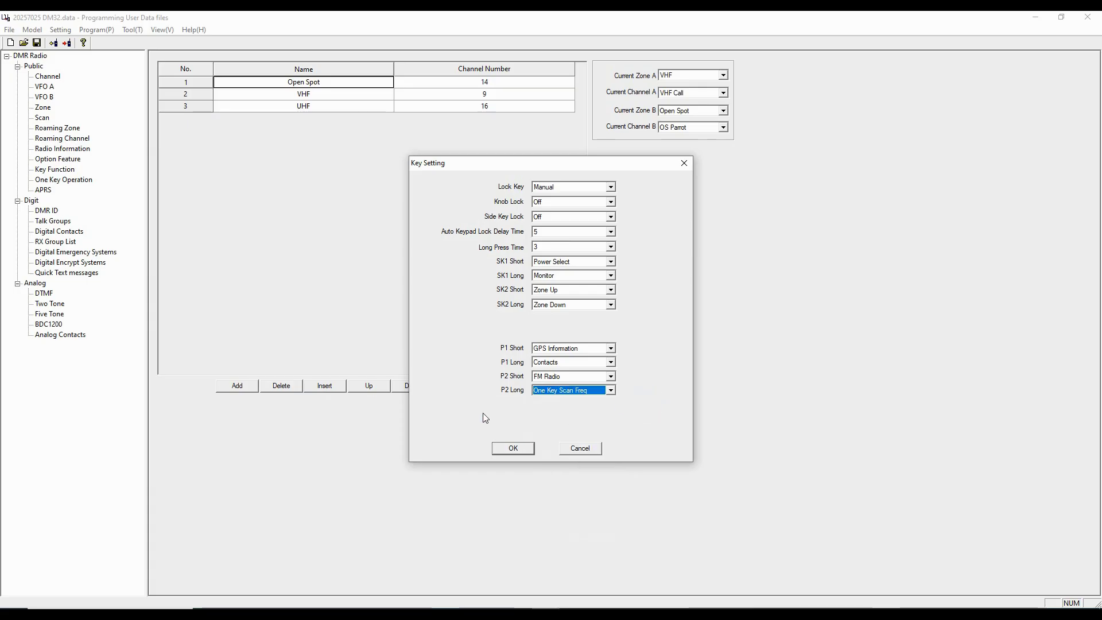
left_click(580, 450)
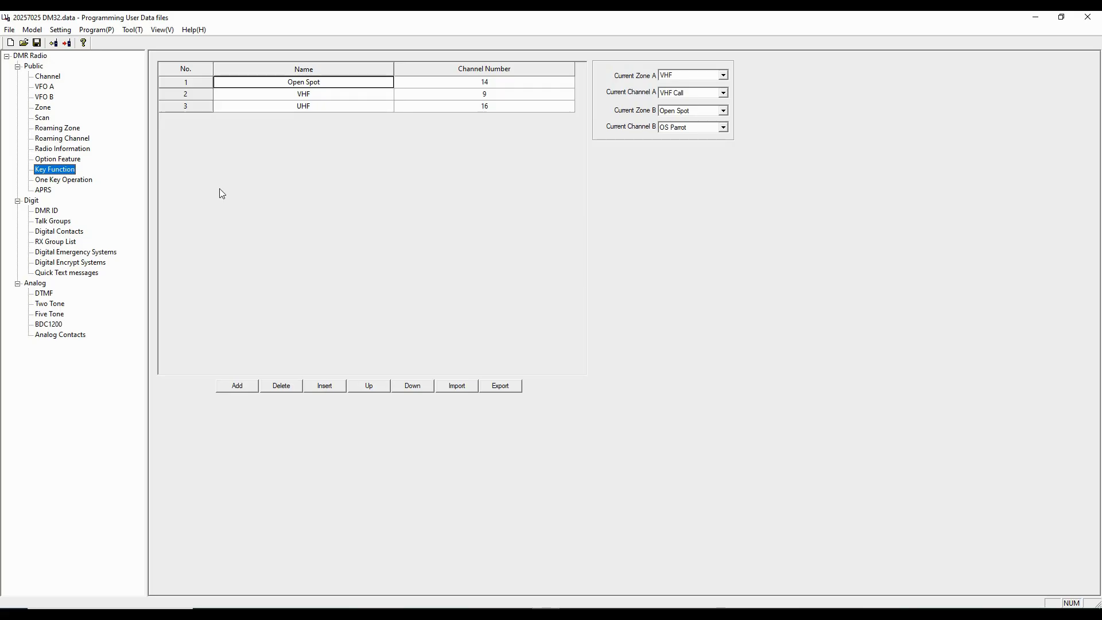
left_click(9, 30)
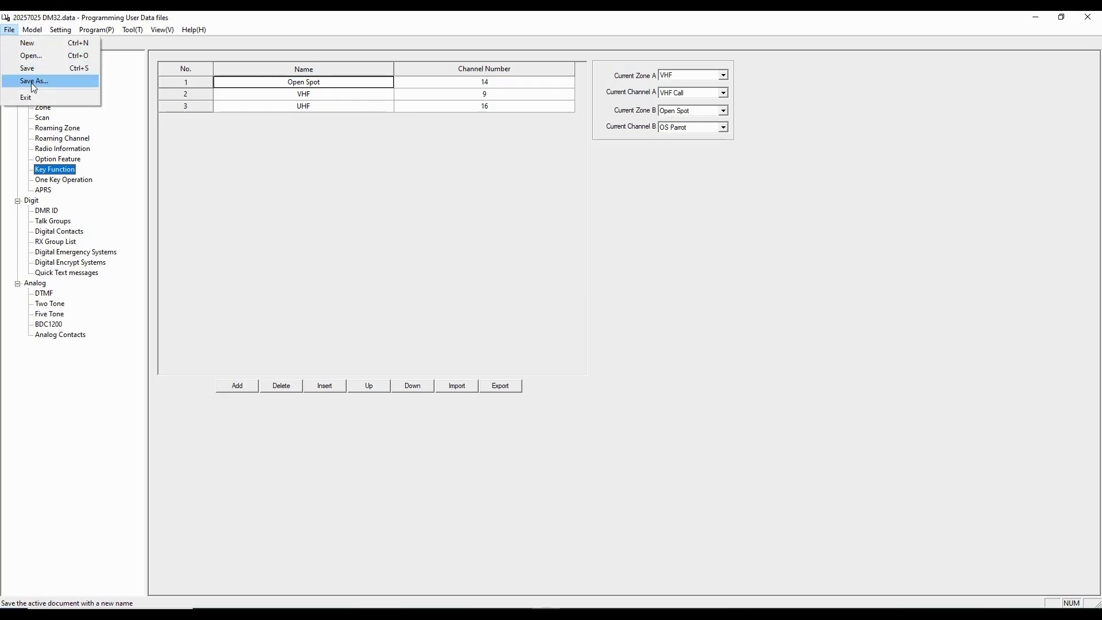
mouse_move(90, 35)
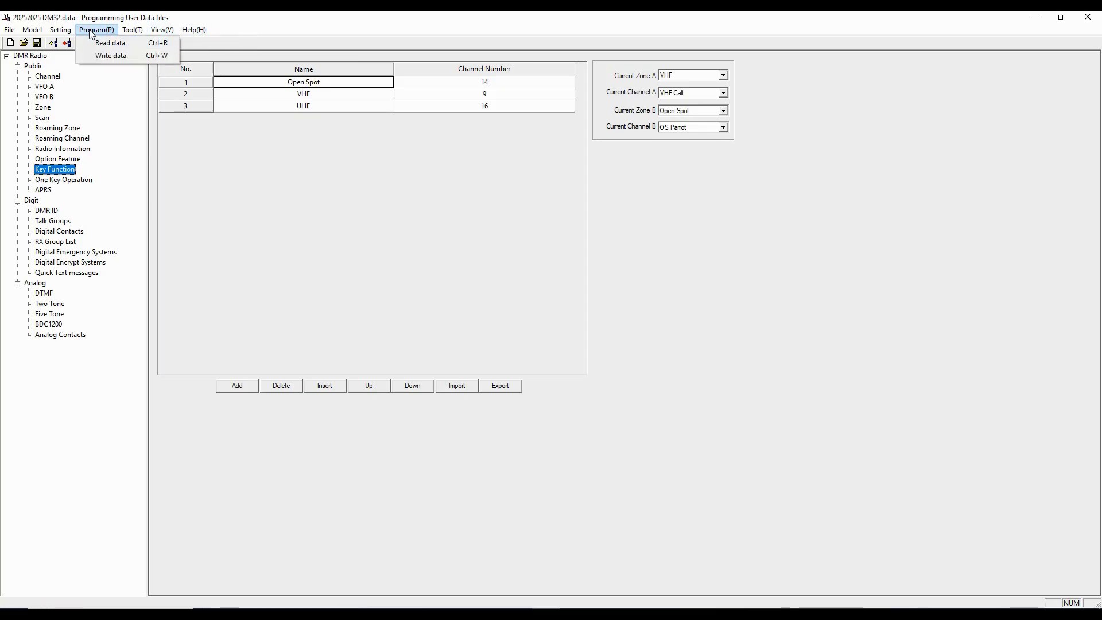
left_click(258, 243)
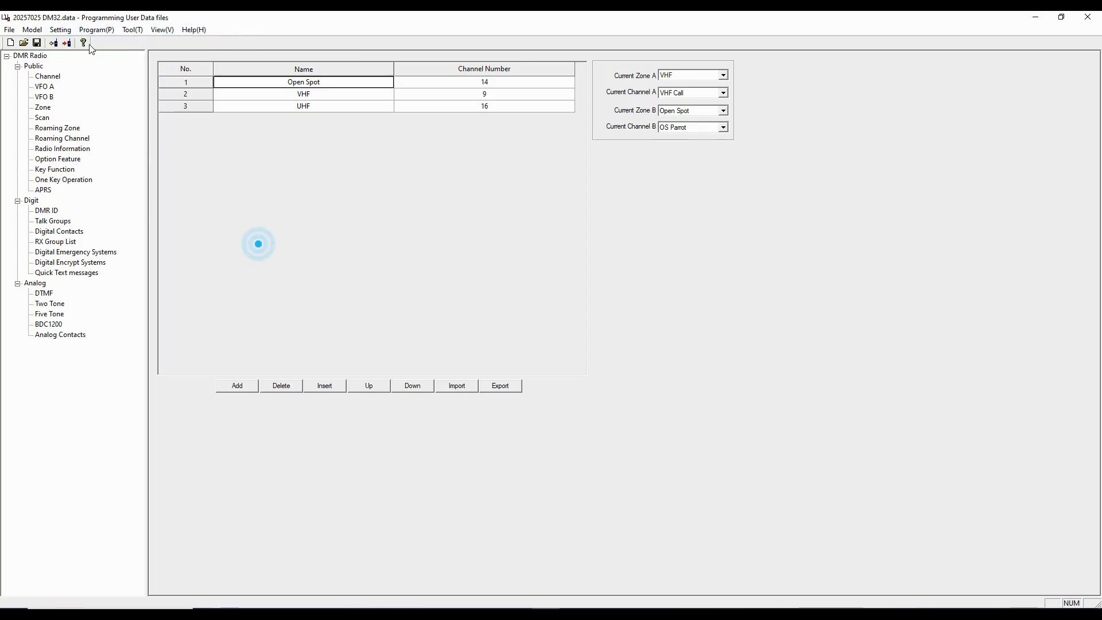